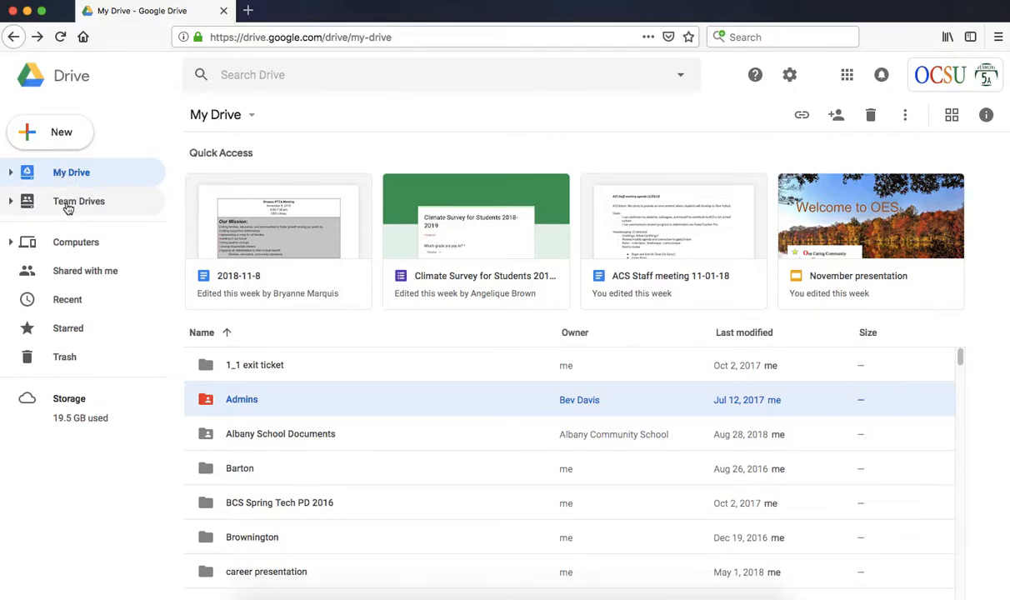
# - Switch between Team Drives and My Drive, and examine the list of team drives with their member counts
pyautogui.click(68, 205)
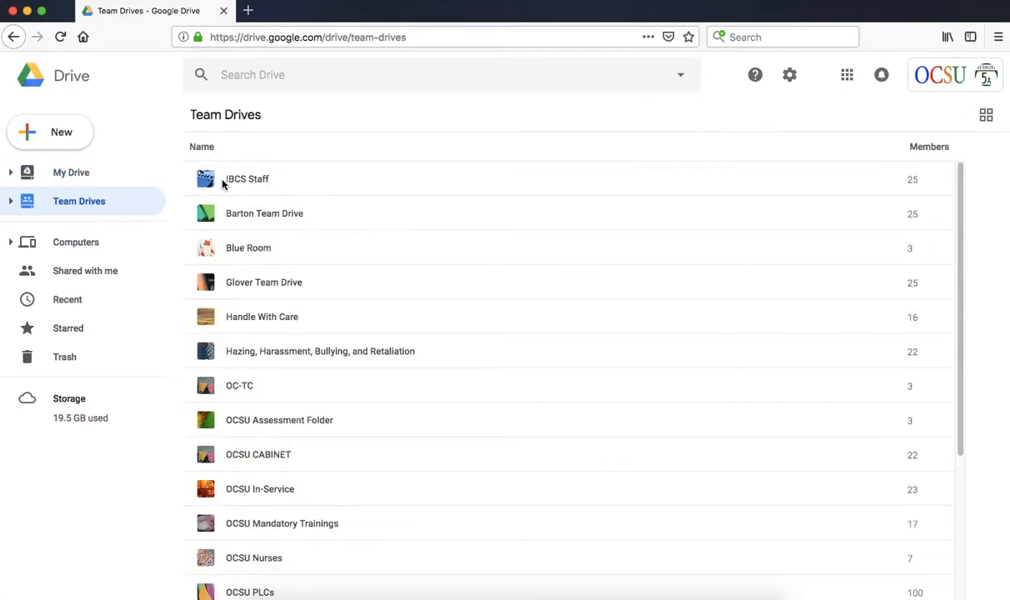
pyautogui.click(88, 175)
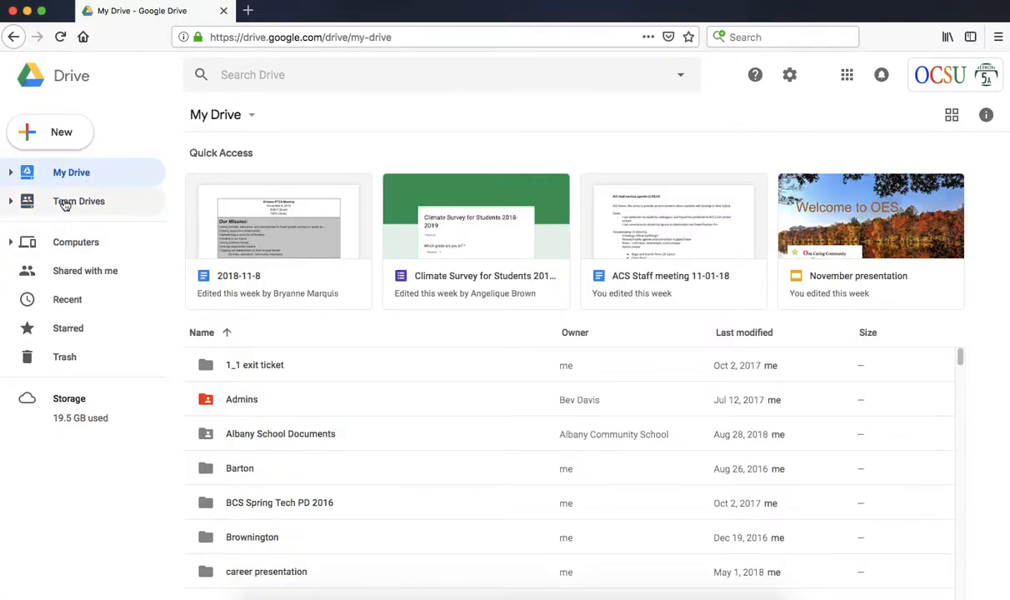
pyautogui.click(67, 202)
pyautogui.scroll(-2, 448, 356)
pyautogui.scroll(2, 448, 356)
pyautogui.scroll(-2, 448, 356)
pyautogui.scroll(2, 449, 356)
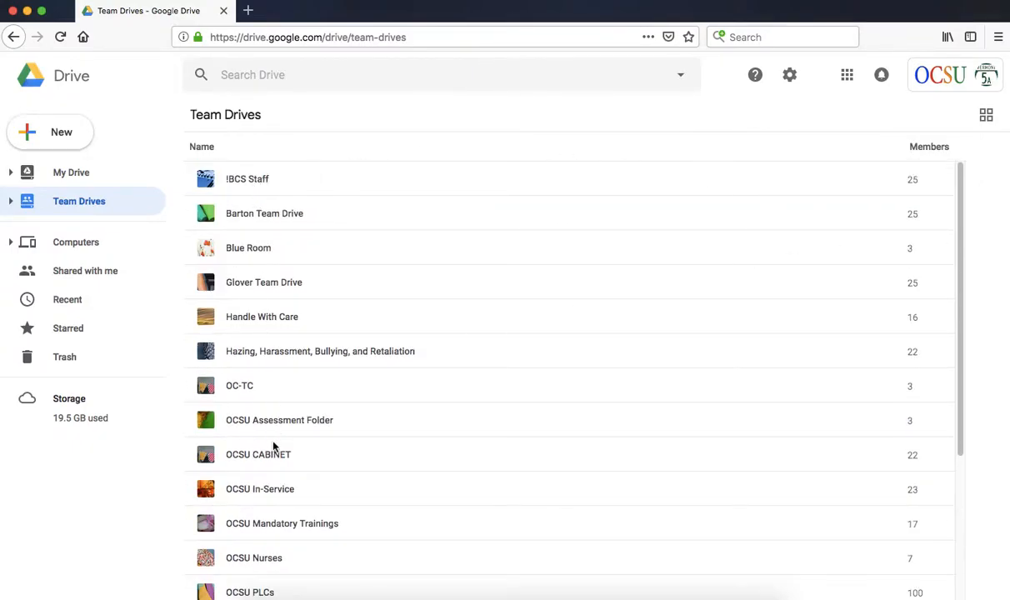
pyautogui.scroll(-3, 581, 336)
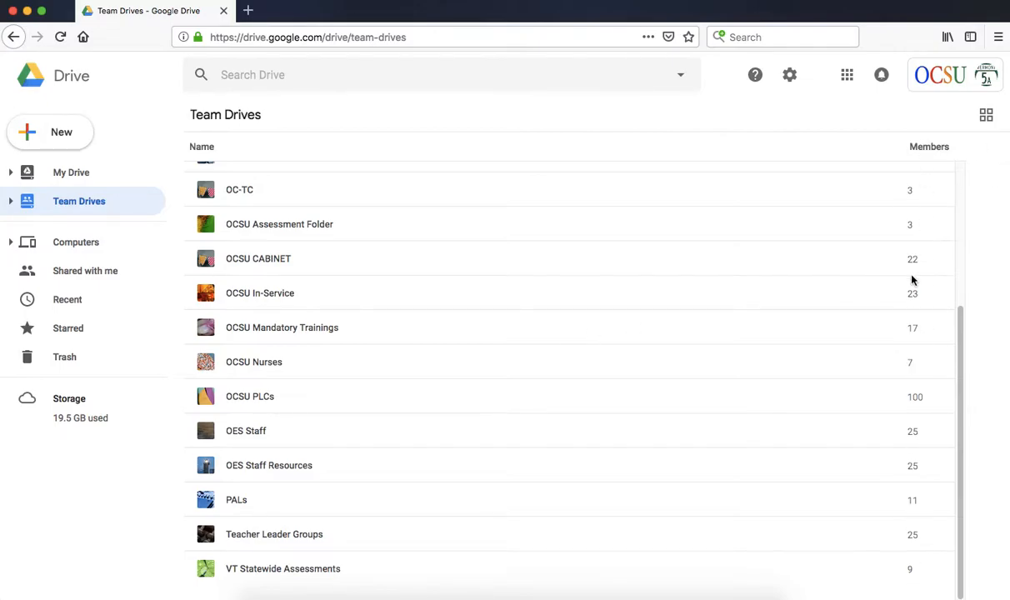
# - Look through the folders and files in My Drive, examining who owns each item and when it was last modified
pyautogui.click(65, 174)
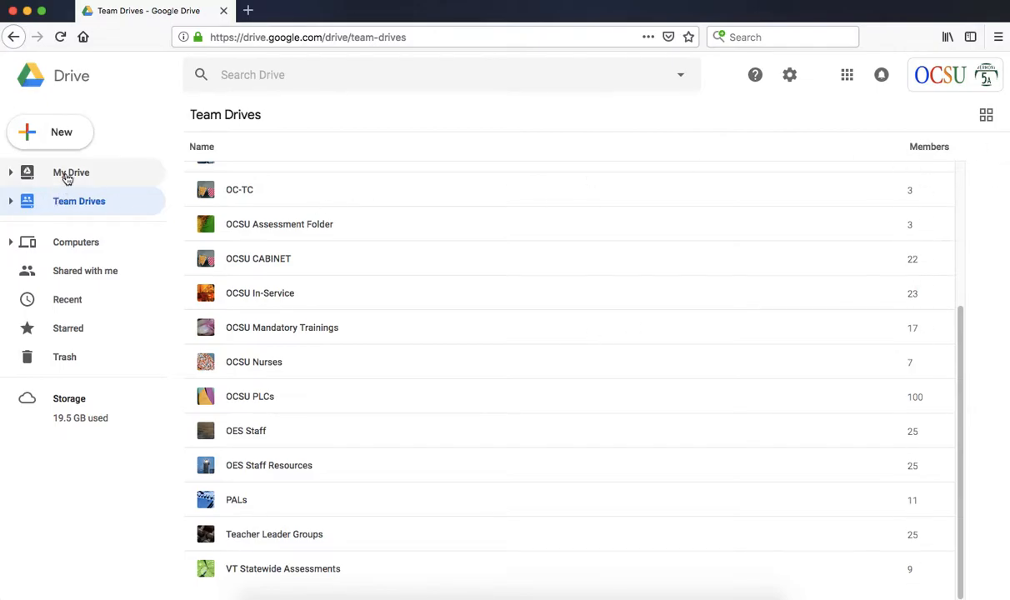
pyautogui.scroll(-10, 434, 358)
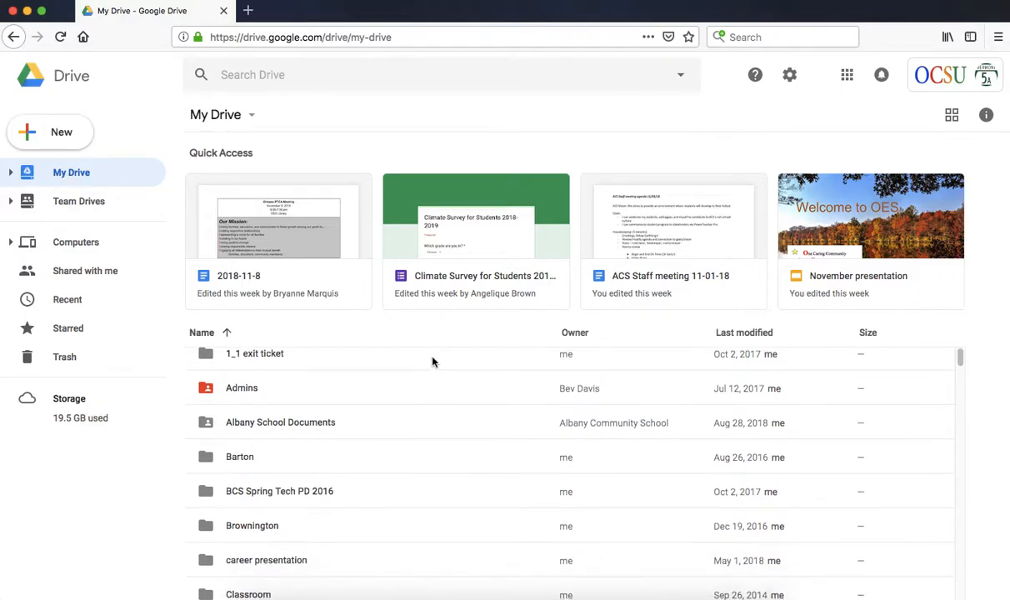
pyautogui.scroll(-3, 433, 361)
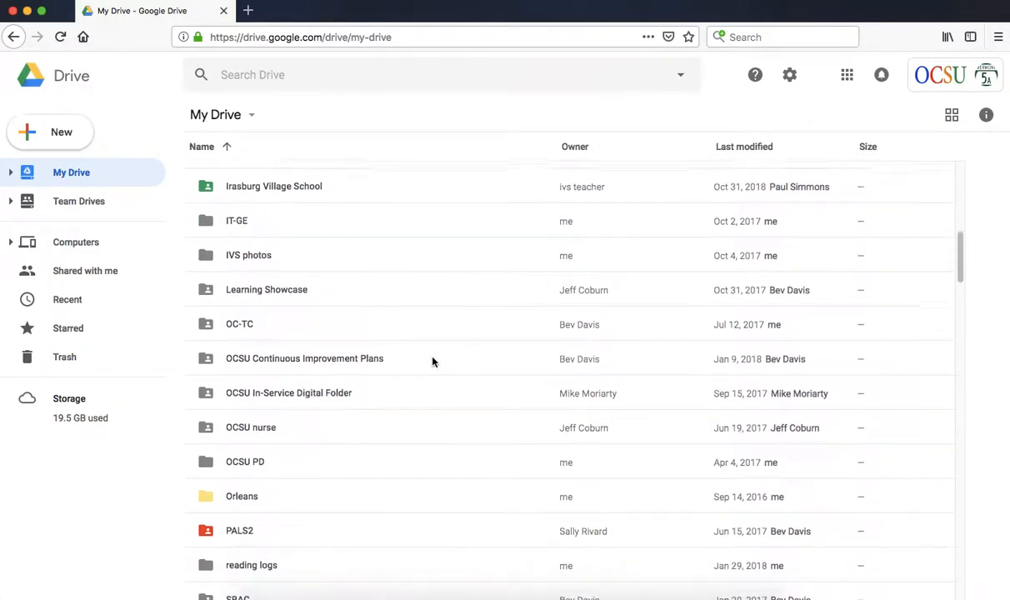
pyautogui.scroll(-1, 315, 261)
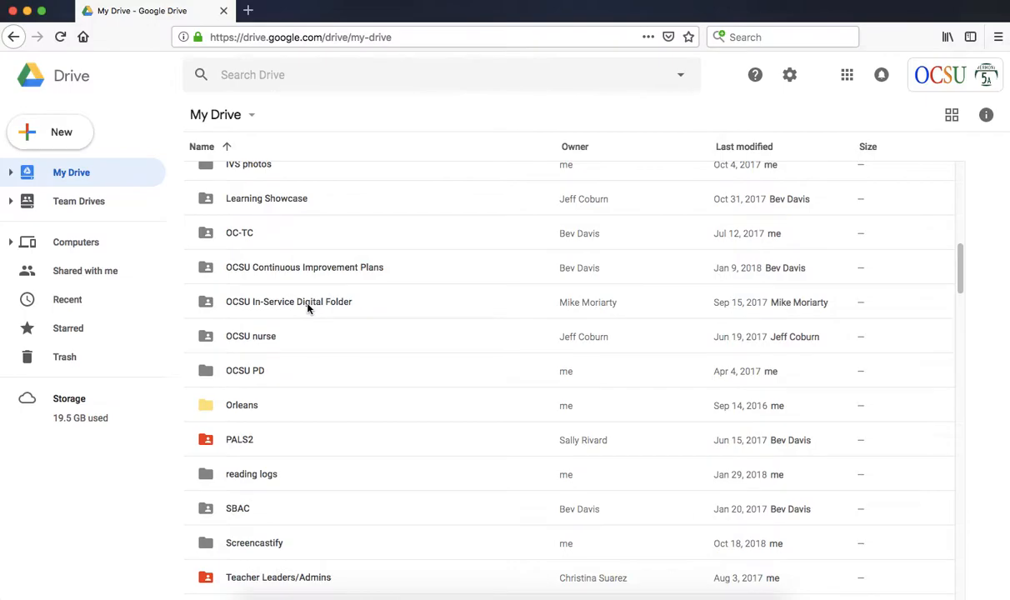
pyautogui.scroll(-1, 309, 307)
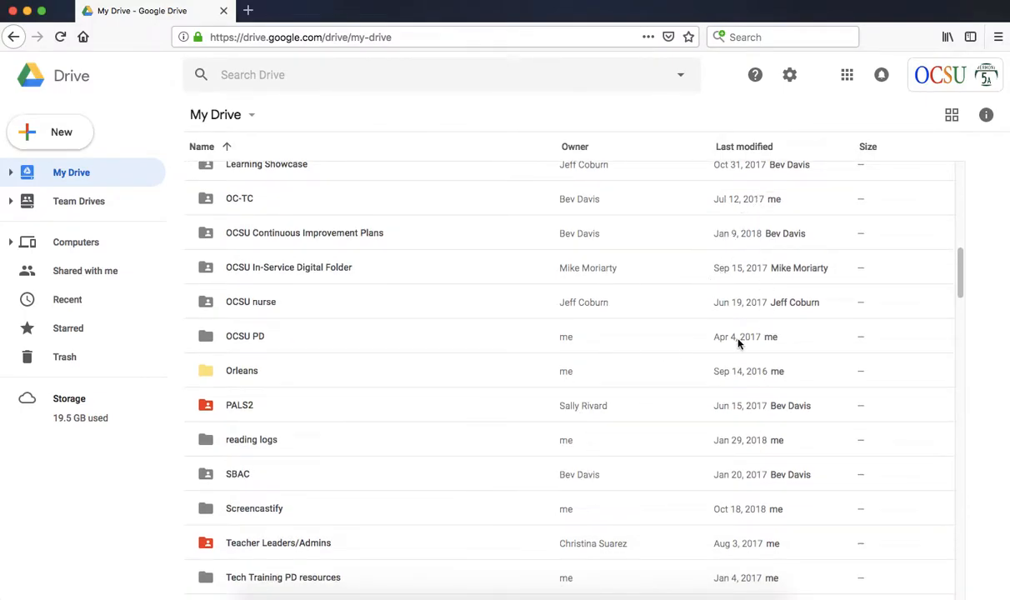
pyautogui.scroll(-7, 738, 343)
pyautogui.scroll(-15, 738, 343)
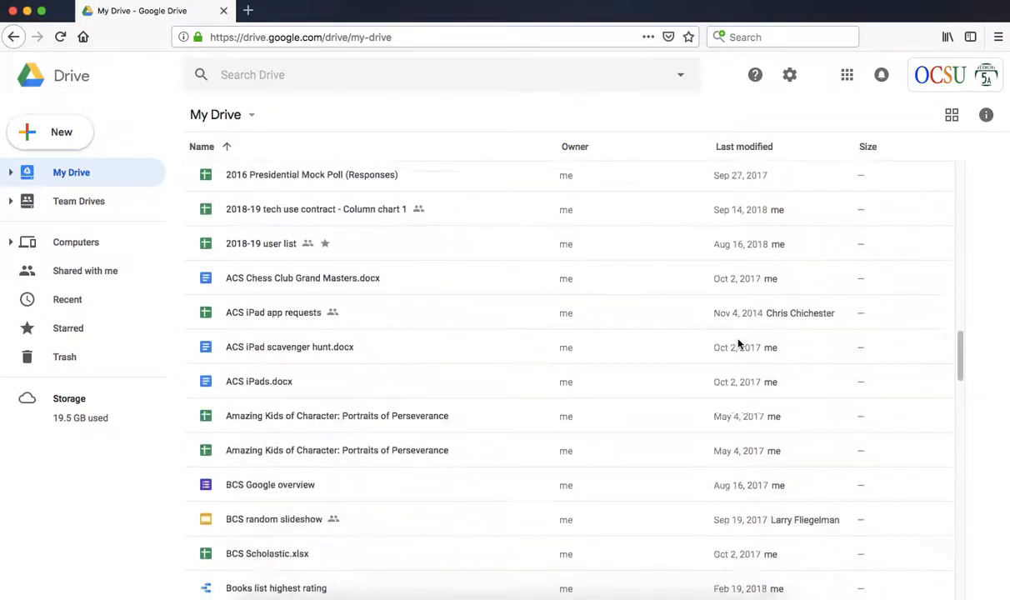
pyautogui.scroll(-10, 737, 344)
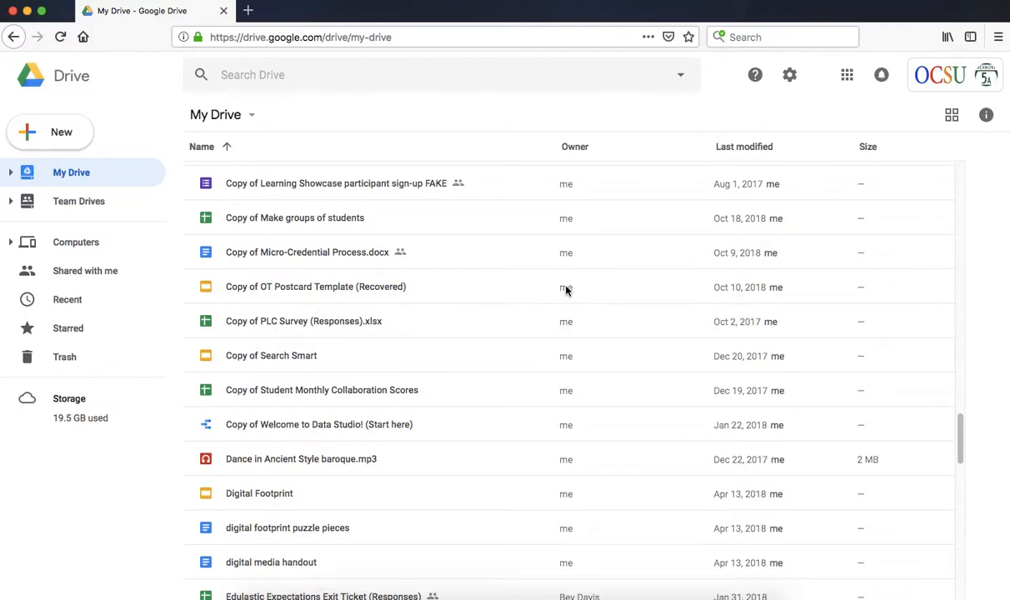
pyautogui.scroll(-2, 748, 301)
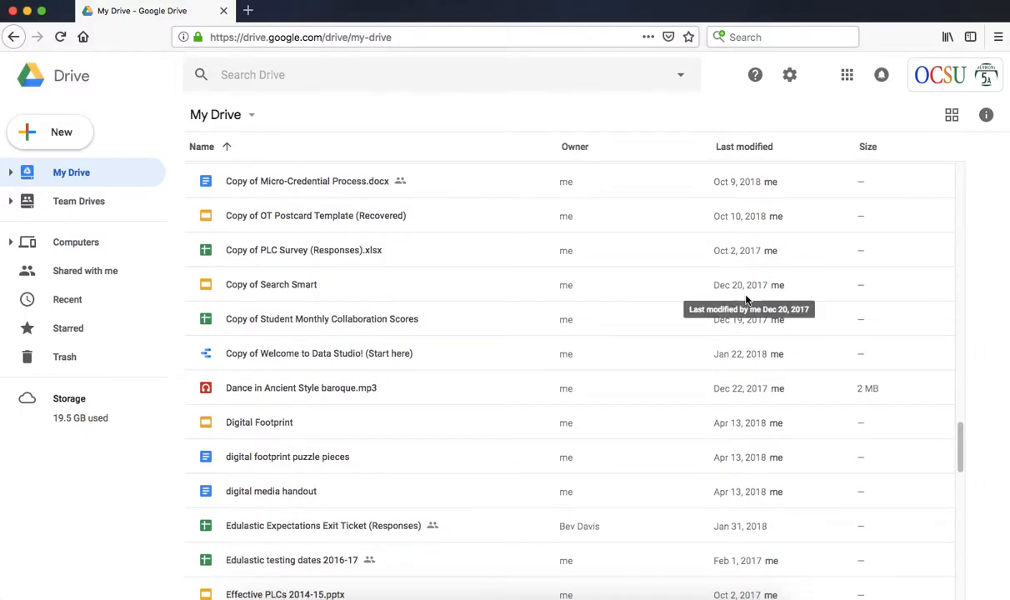
pyautogui.scroll(20, 748, 301)
pyautogui.scroll(4, 748, 301)
pyautogui.scroll(-3, 748, 301)
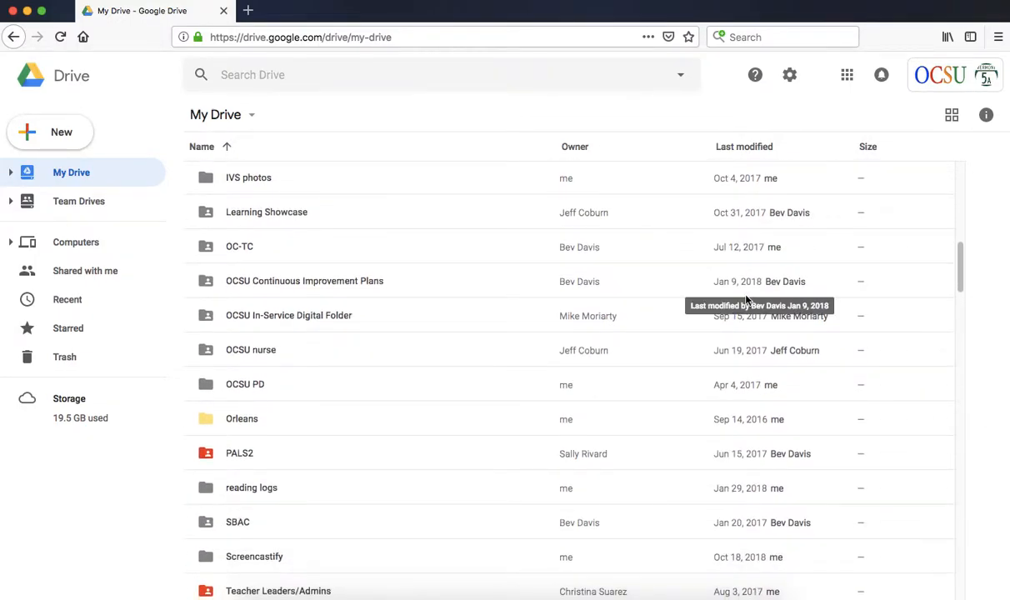
# - Open the shared PALS2 folder in My Drive and examine the owners of the files inside it
pyautogui.scroll(-3, 748, 301)
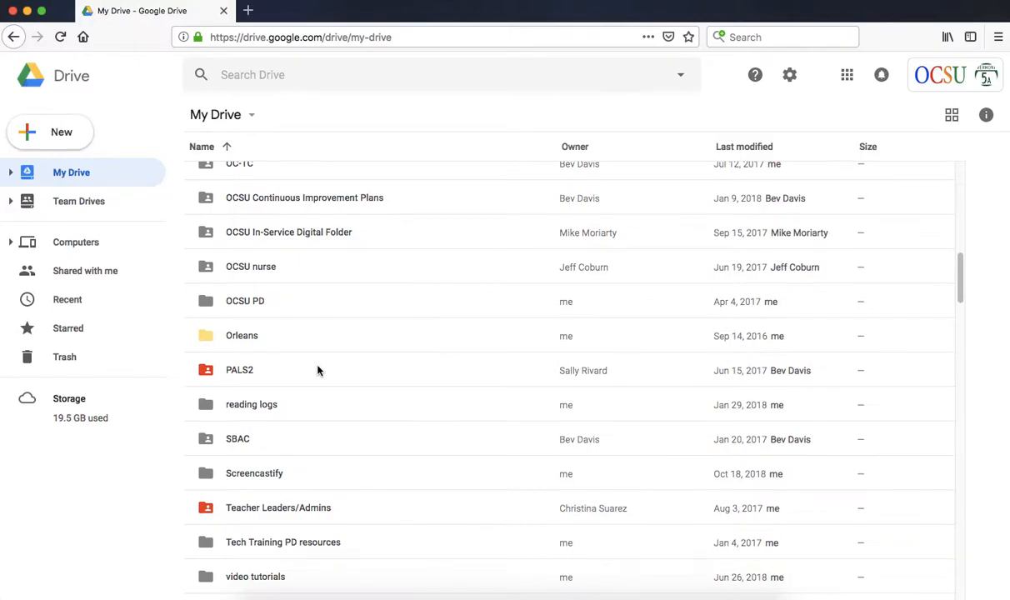
pyautogui.scroll(-2, 318, 370)
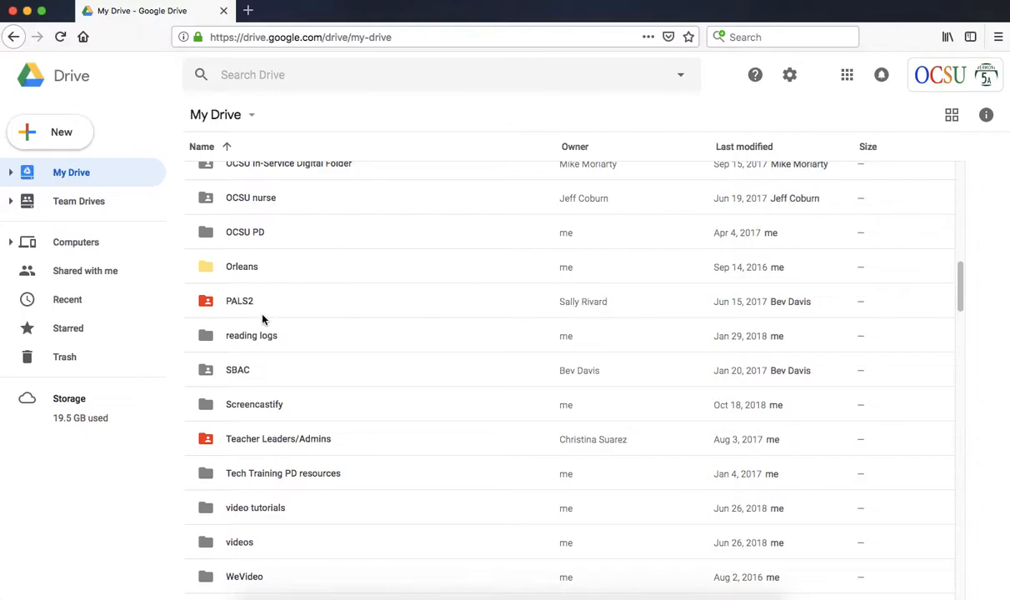
pyautogui.doubleClick(239, 301)
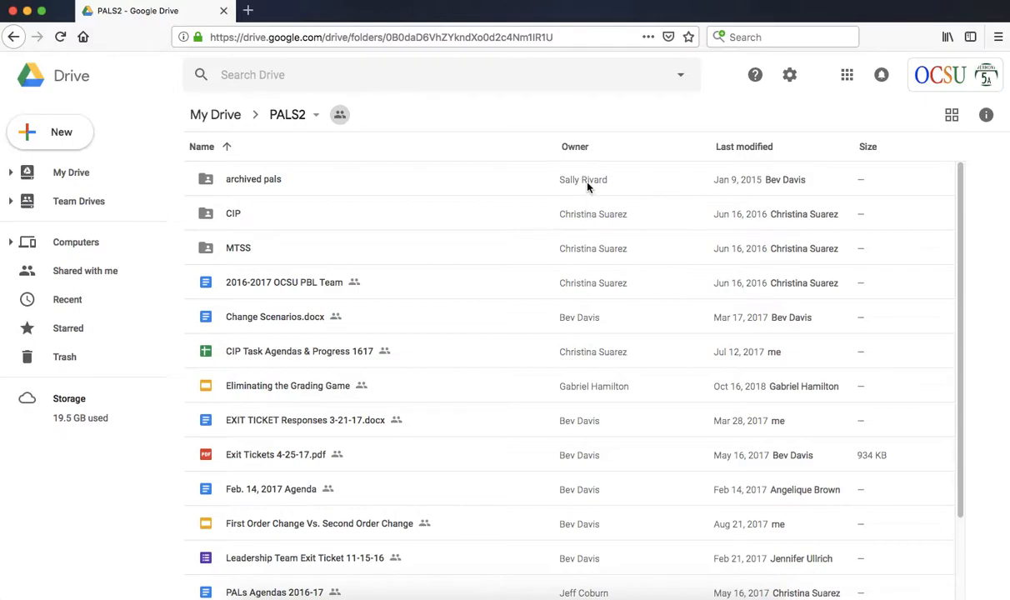
pyautogui.click(541, 236)
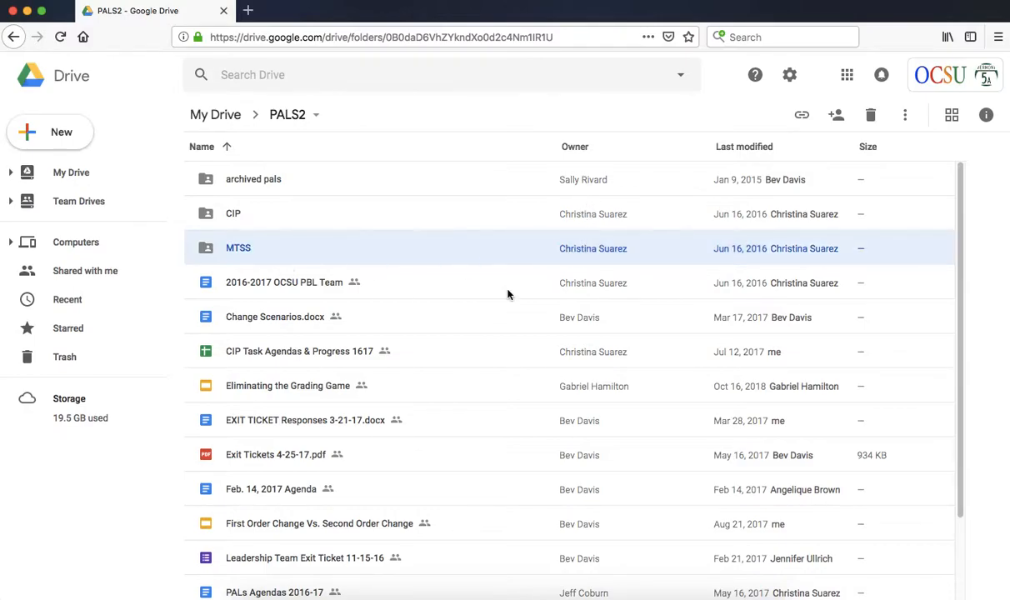
pyautogui.scroll(-2, 508, 292)
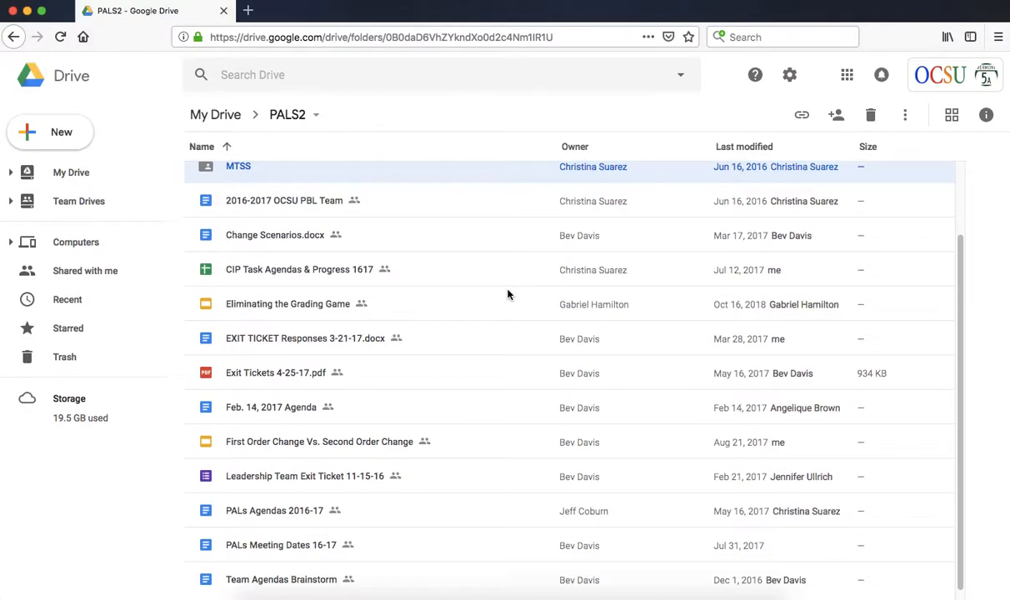
pyautogui.click(575, 236)
pyautogui.scroll(-1, 575, 236)
pyautogui.scroll(2, 576, 237)
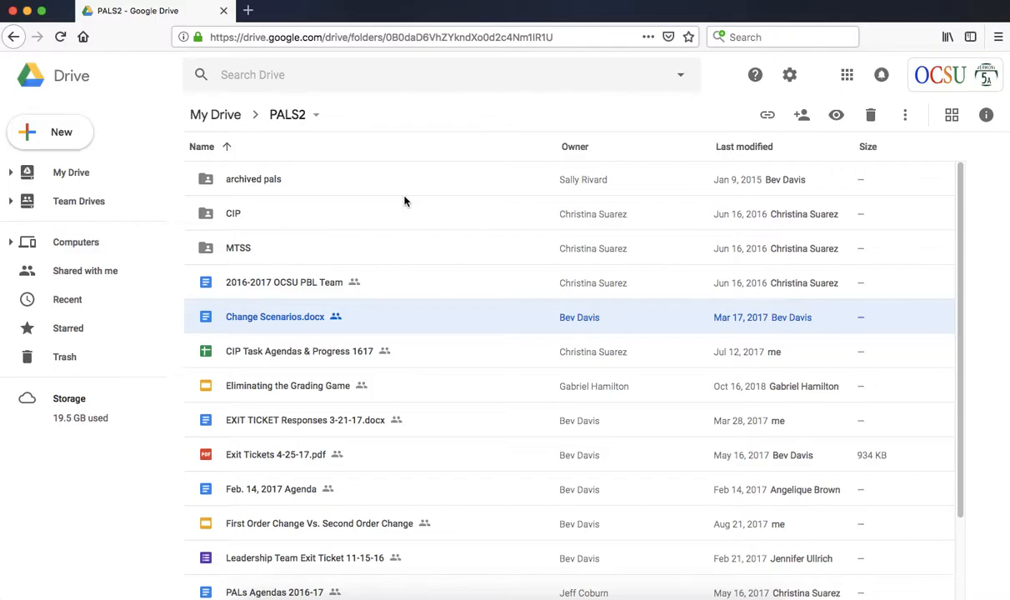
# - Open the OC-TC team drive and review its folders, files and column details
pyautogui.click(70, 204)
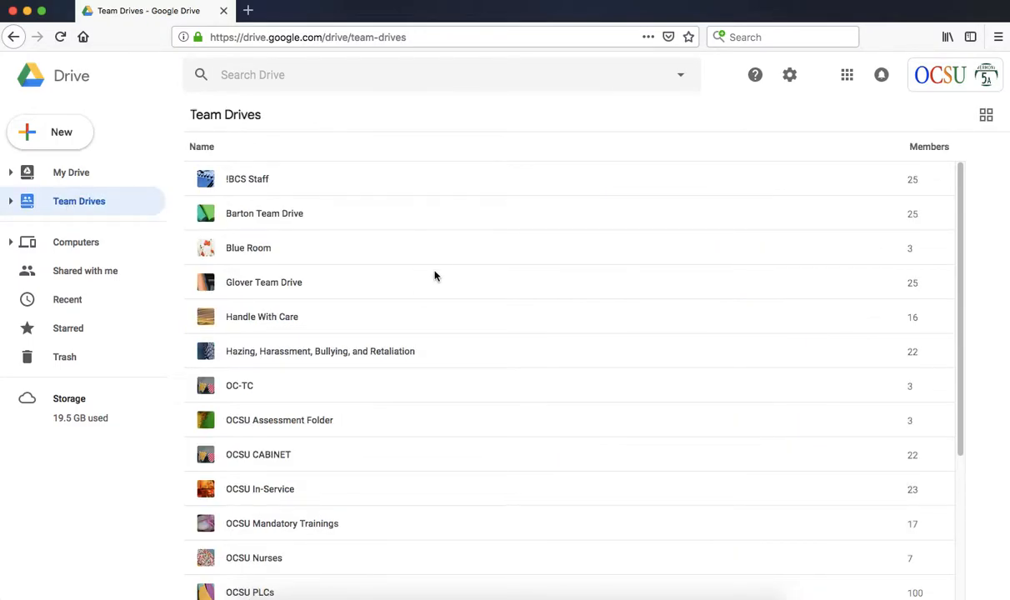
pyautogui.click(243, 388)
pyautogui.doubleClick(243, 388)
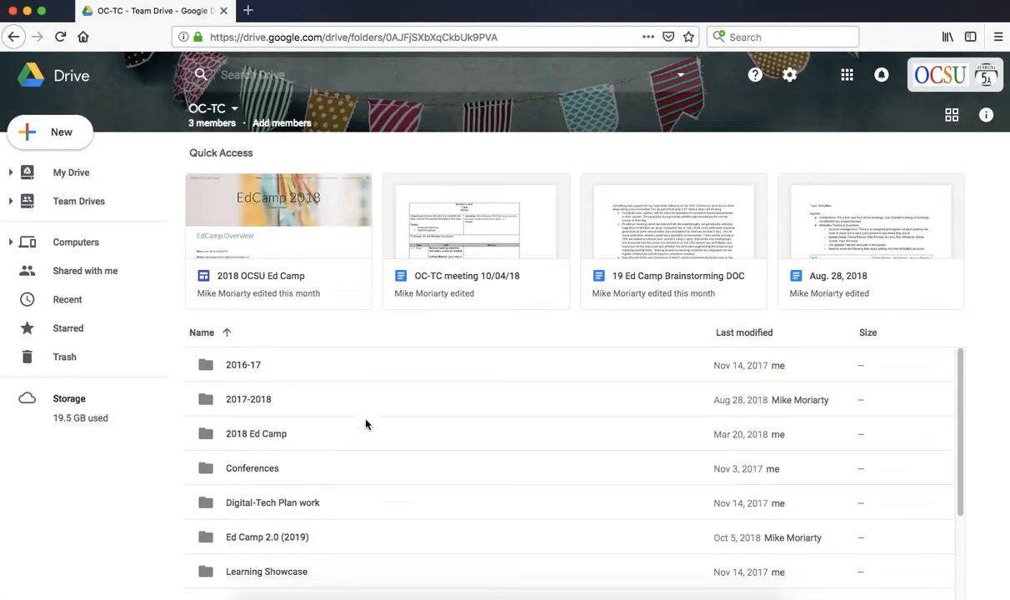
pyautogui.scroll(-1, 625, 413)
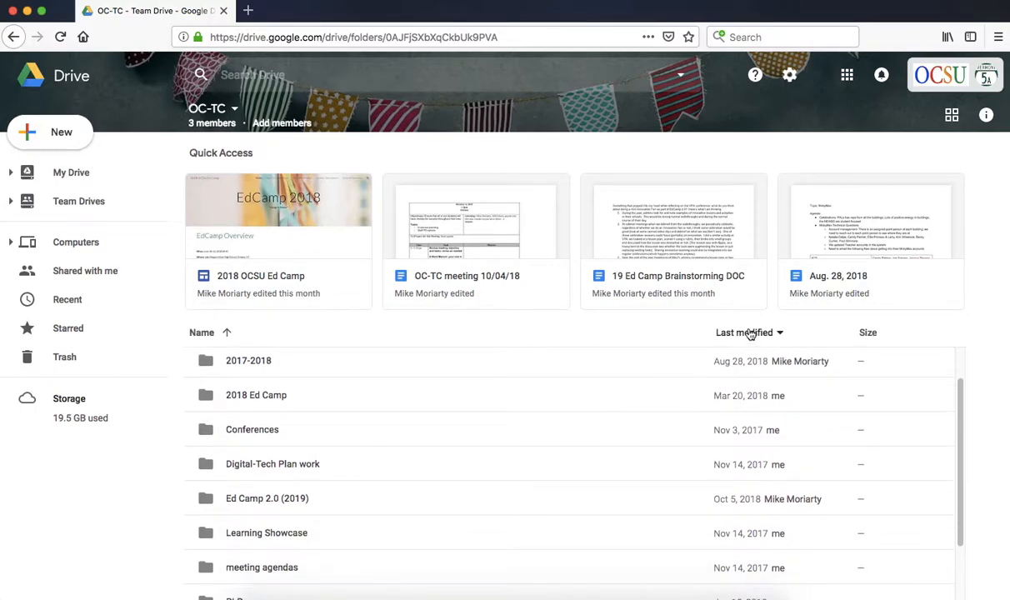
pyautogui.scroll(-2, 745, 455)
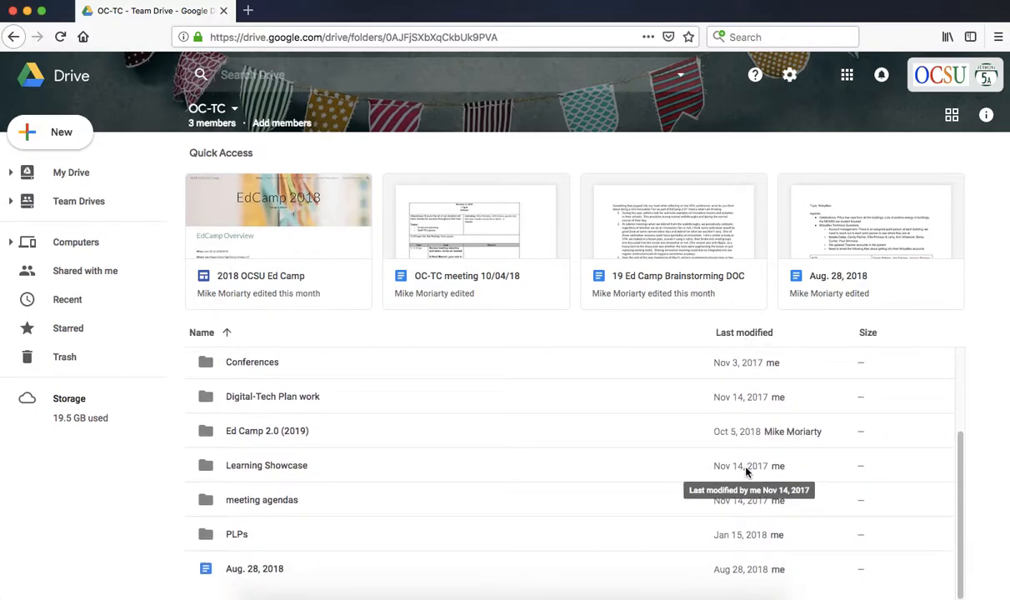
pyautogui.scroll(3, 747, 472)
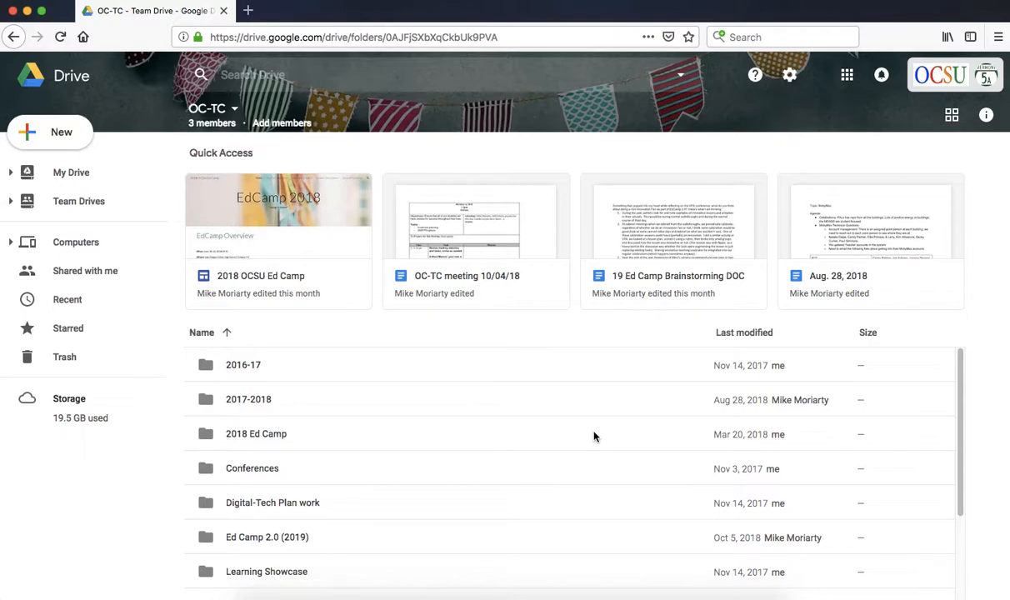
# - Find ACS iPads.docx in My Drive, open its sharing settings and show the permission levels available for invited people
pyautogui.click(75, 174)
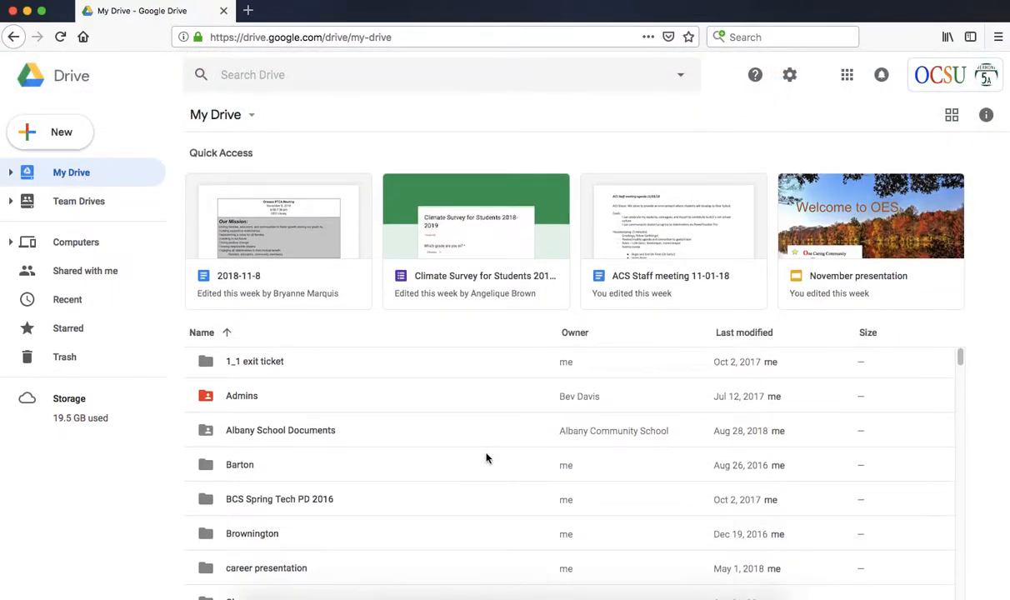
pyautogui.scroll(-5, 487, 458)
pyautogui.scroll(-7, 487, 458)
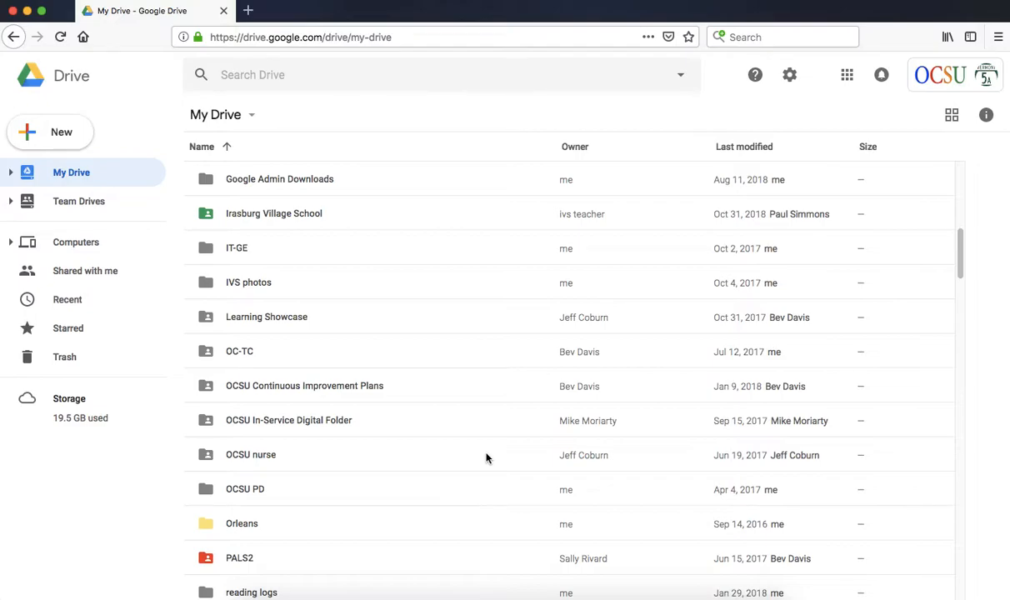
pyautogui.scroll(-3, 486, 457)
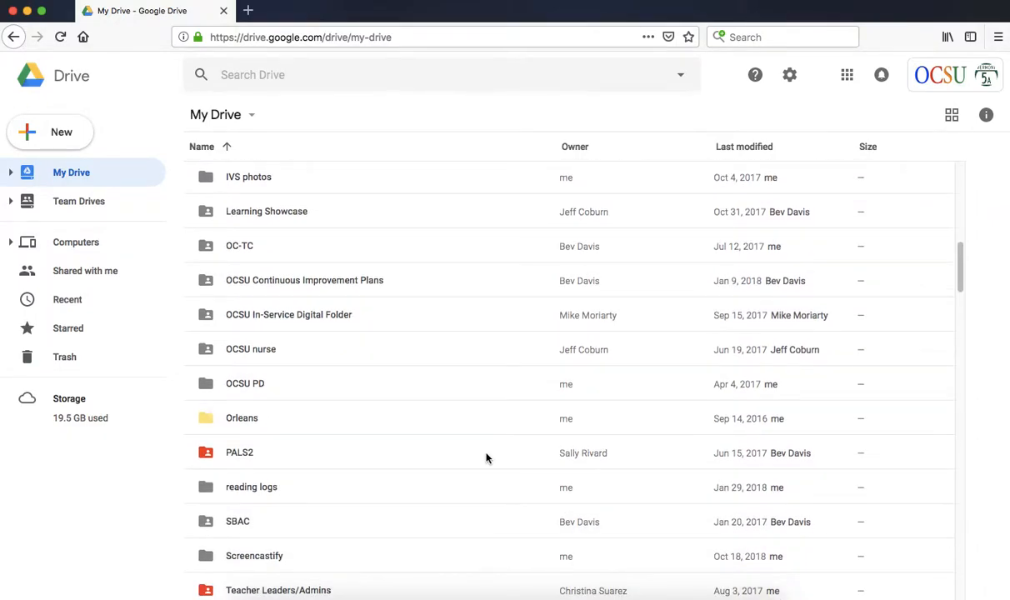
pyautogui.scroll(-7, 487, 458)
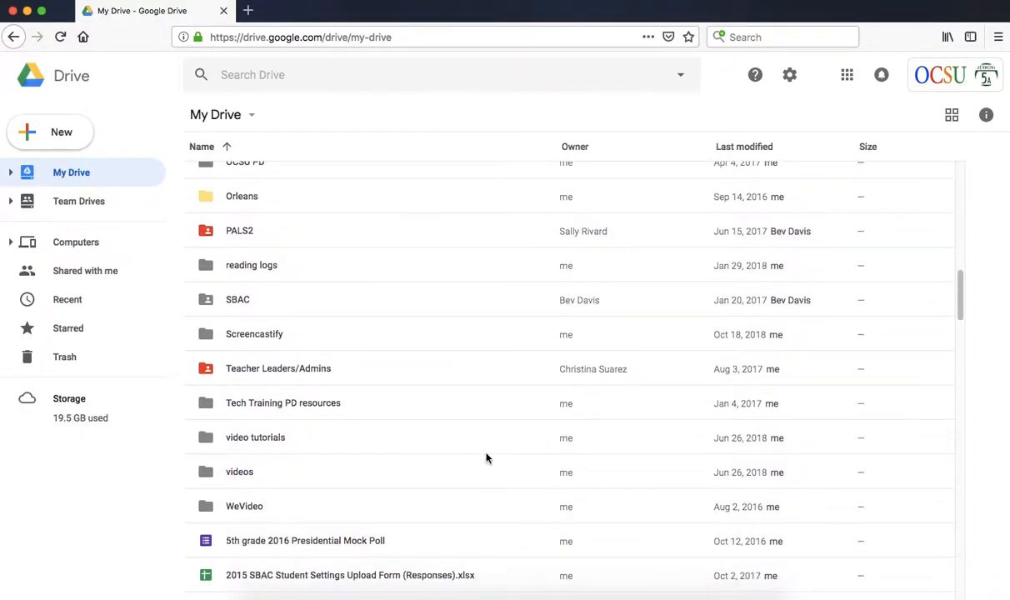
pyautogui.scroll(-11, 487, 457)
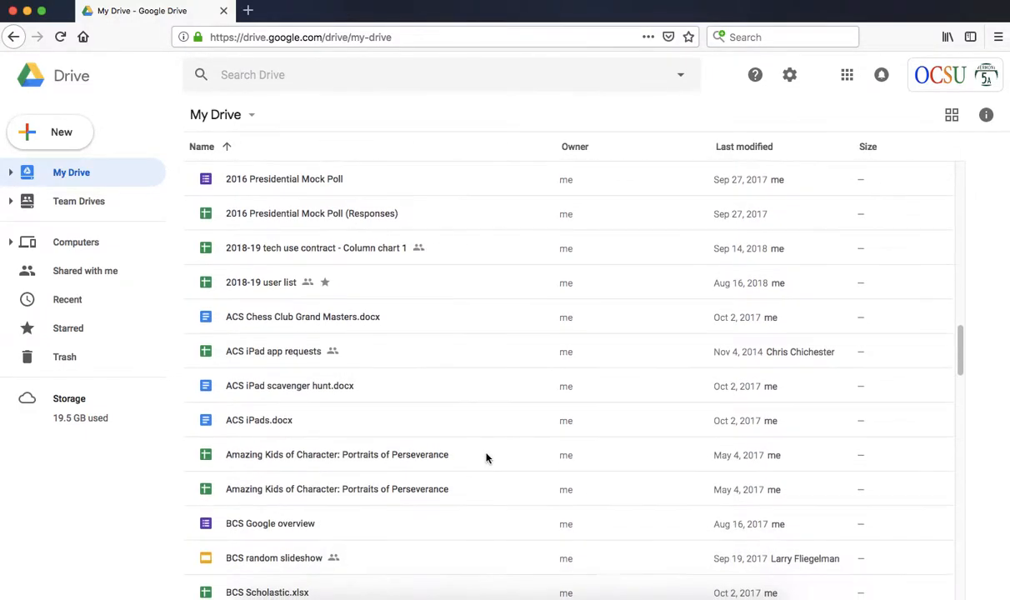
pyautogui.scroll(-2, 487, 458)
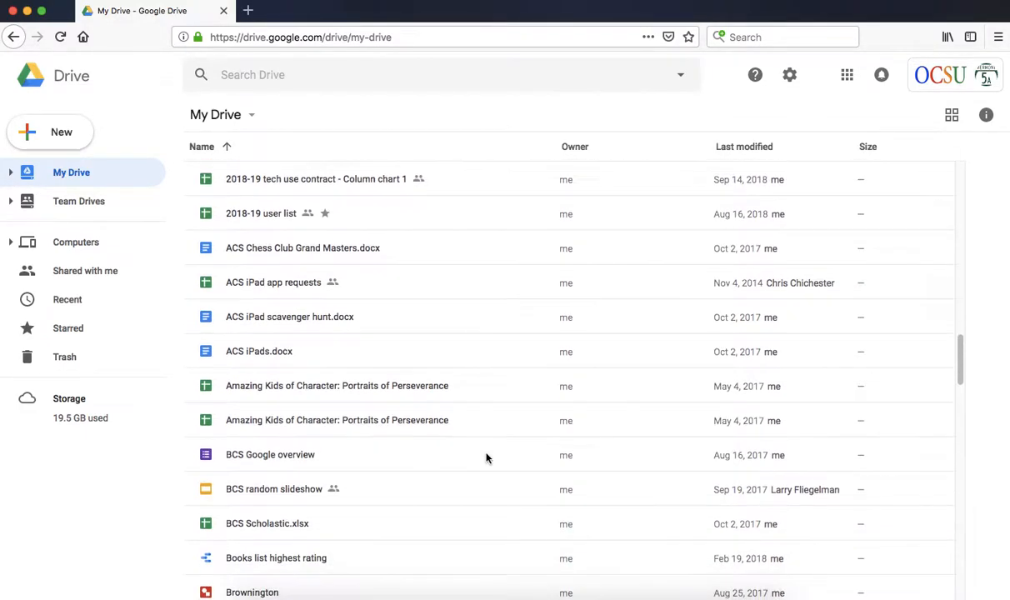
pyautogui.click(241, 355)
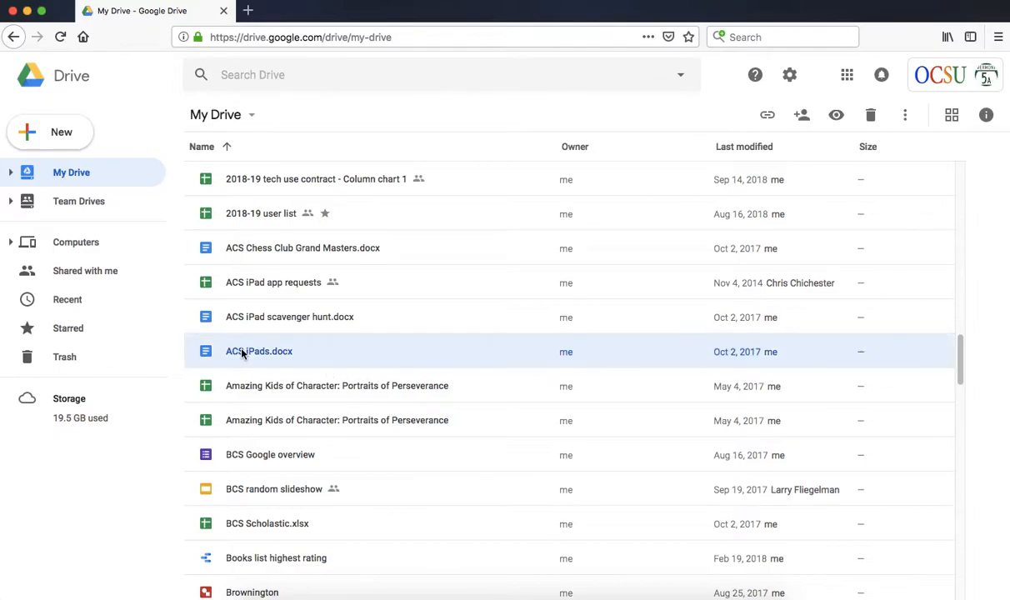
pyautogui.click(803, 118)
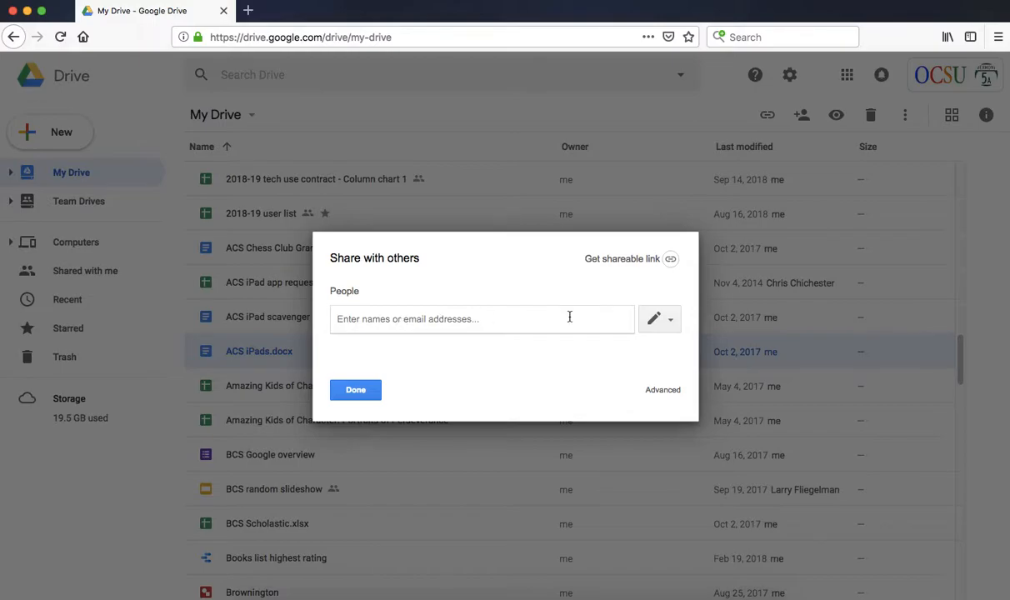
pyautogui.click(669, 320)
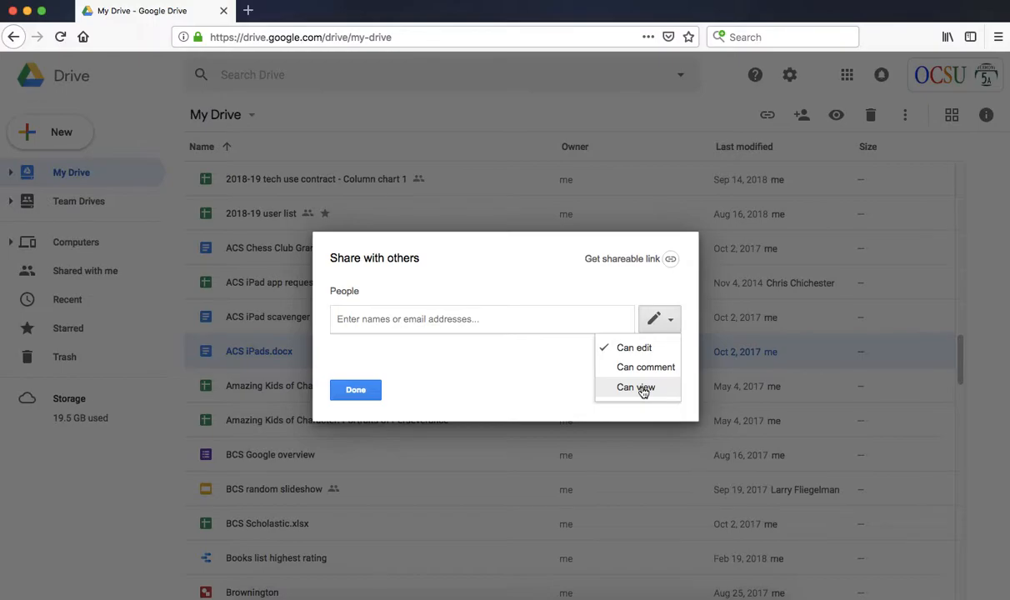
# - Turn on link sharing for ACS iPads.docx and let anyone with the link edit it without signing in
pyautogui.click(616, 258)
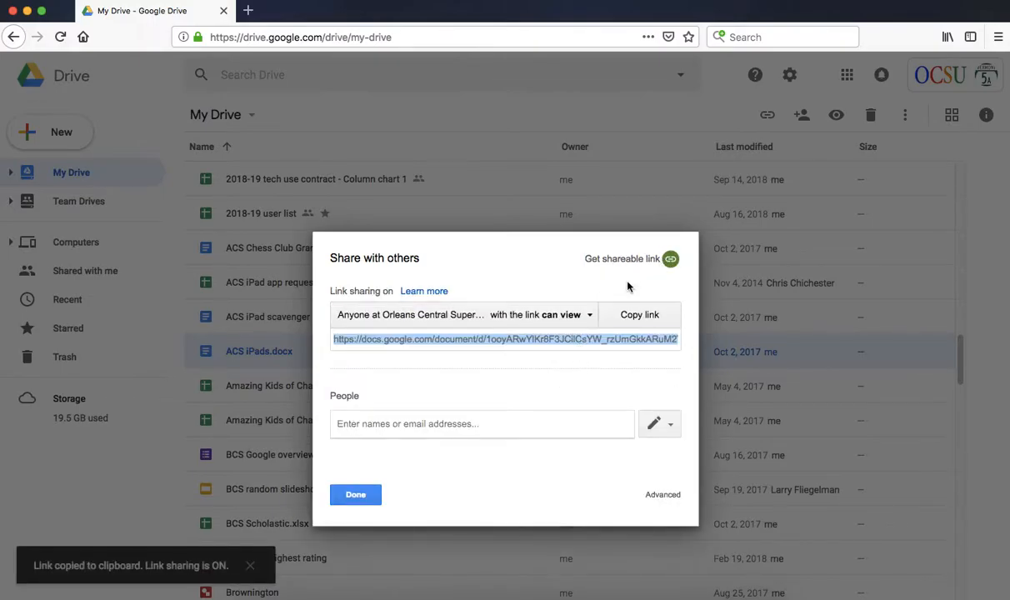
pyautogui.click(579, 321)
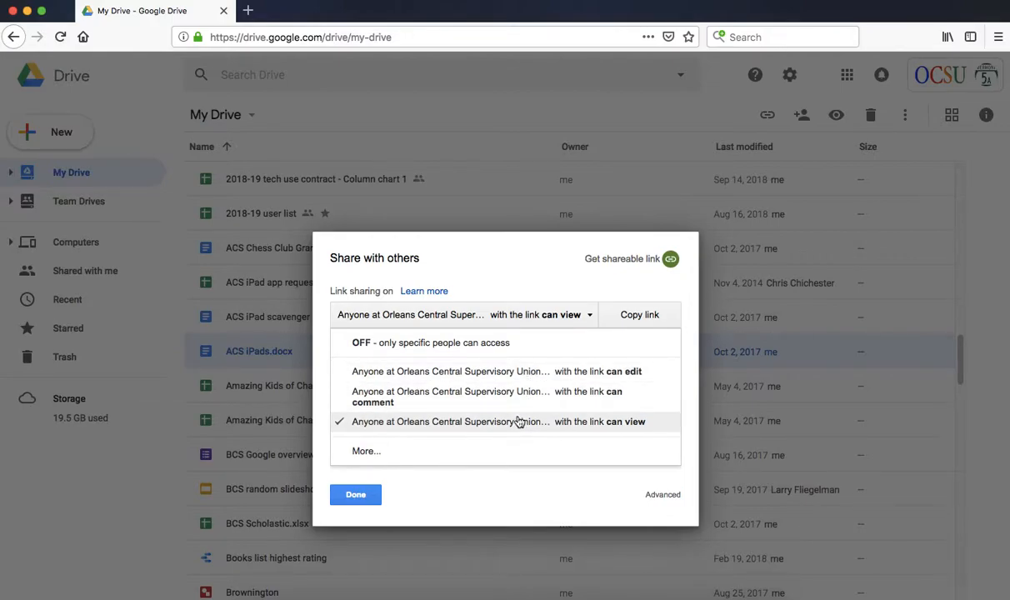
pyautogui.click(371, 456)
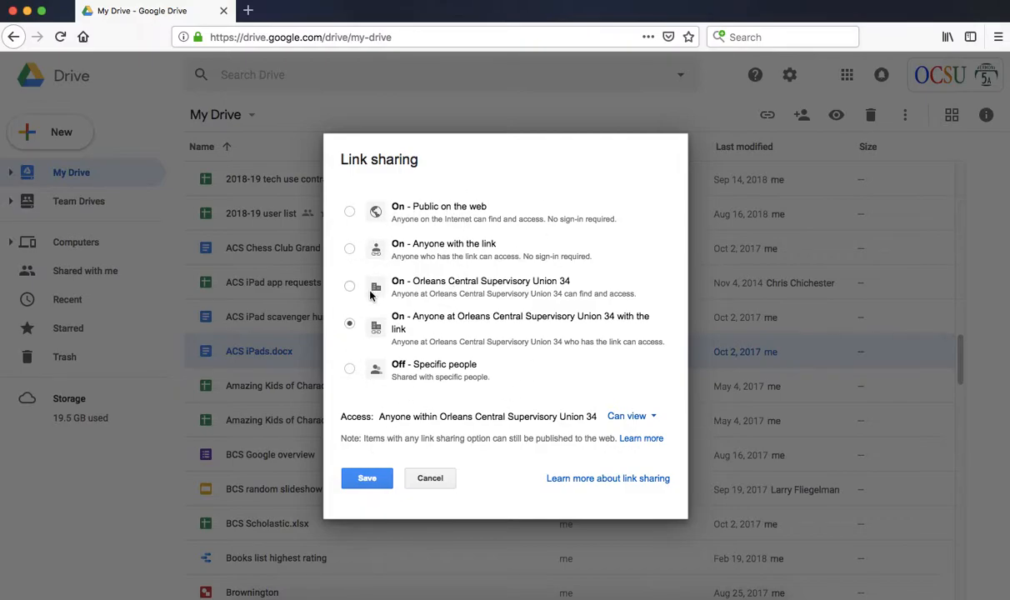
pyautogui.click(350, 250)
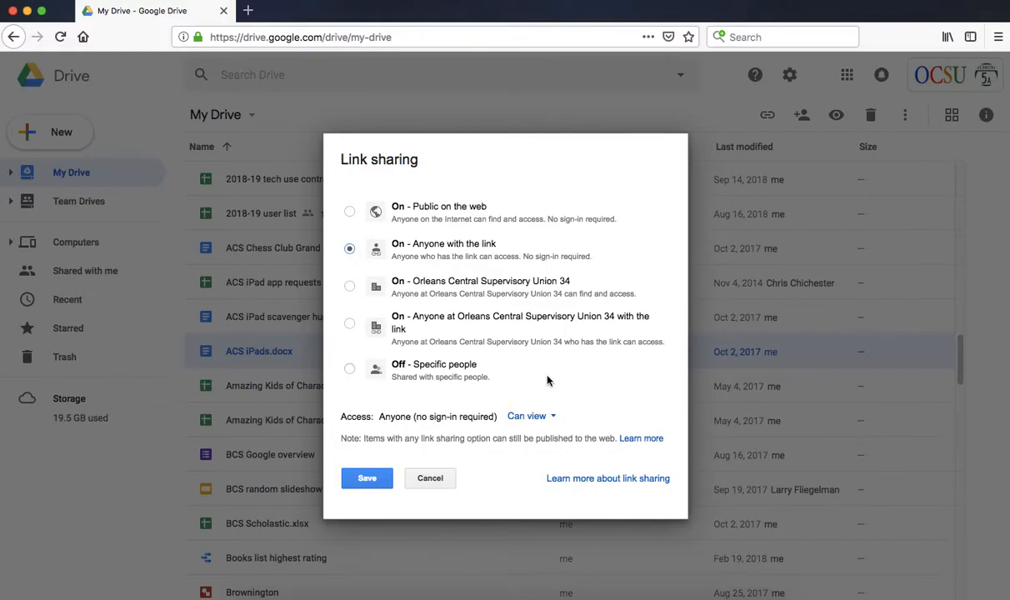
pyautogui.click(535, 418)
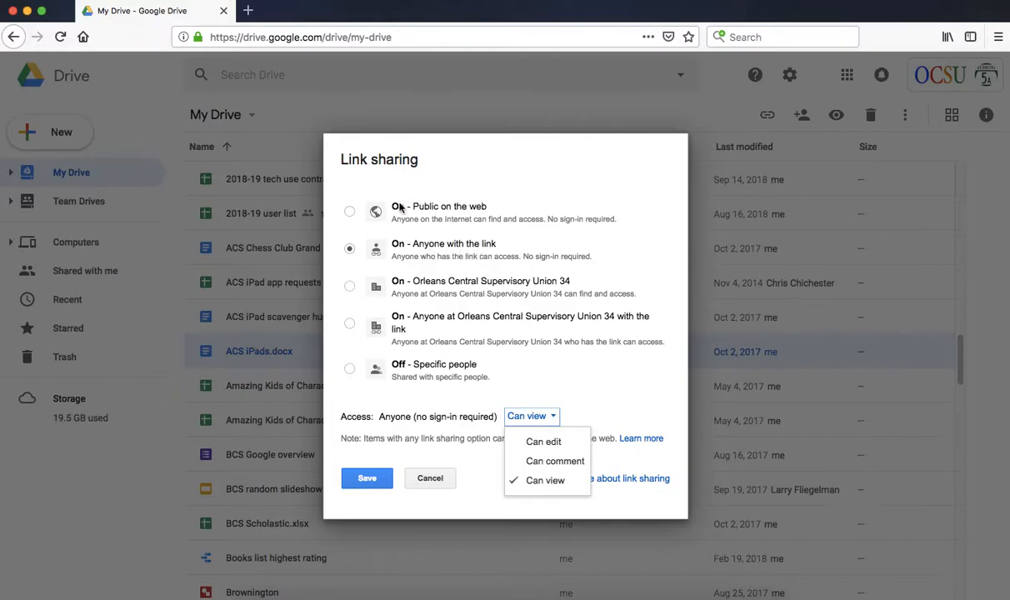
pyautogui.click(543, 442)
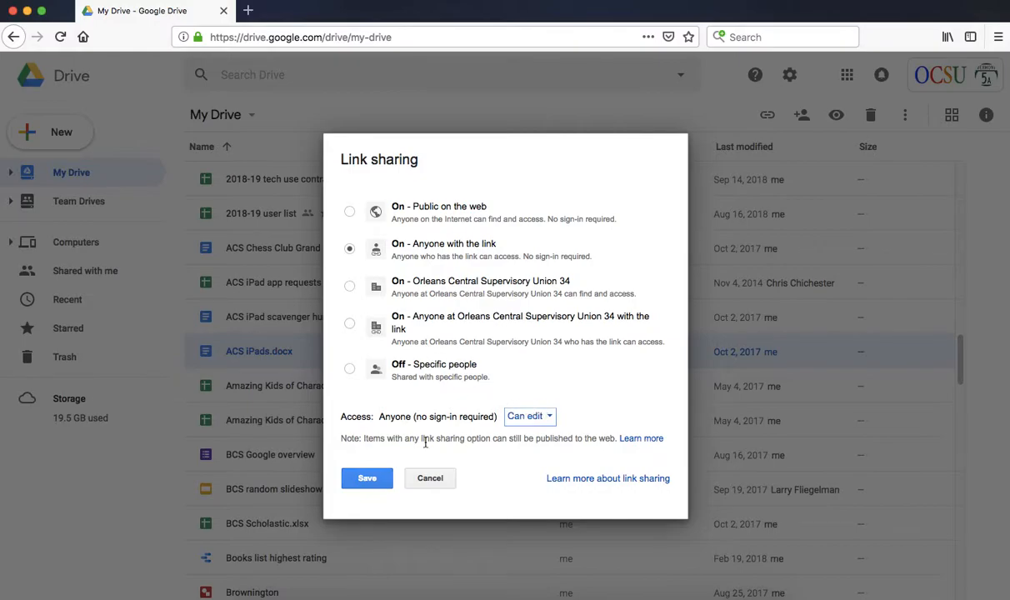
pyautogui.click(368, 478)
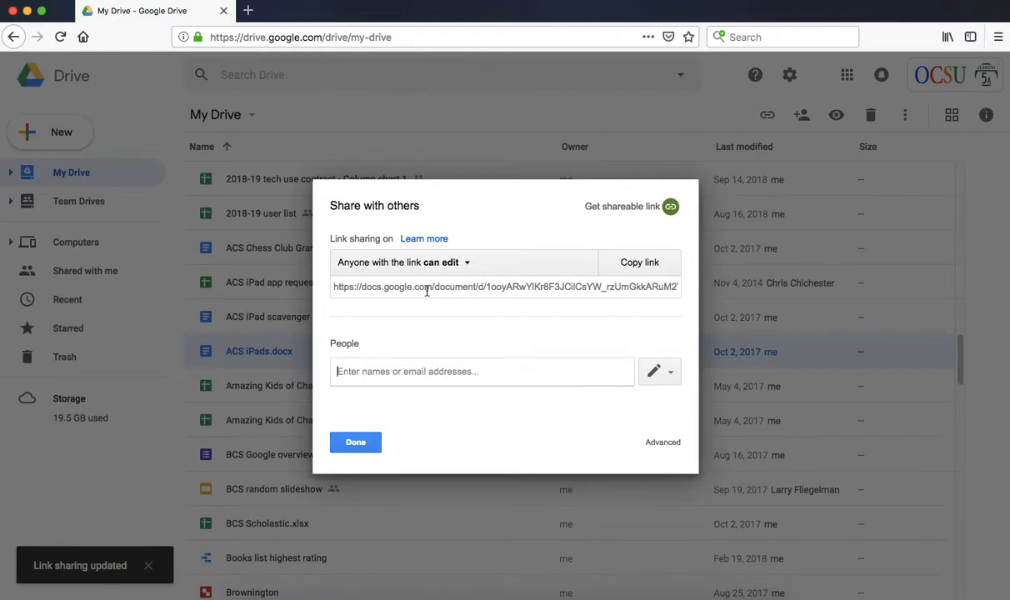
pyautogui.click(457, 363)
pyautogui.click(357, 443)
# - Turn link sharing off for ACS iPads.docx so that only specific people can access it
pyautogui.click(802, 116)
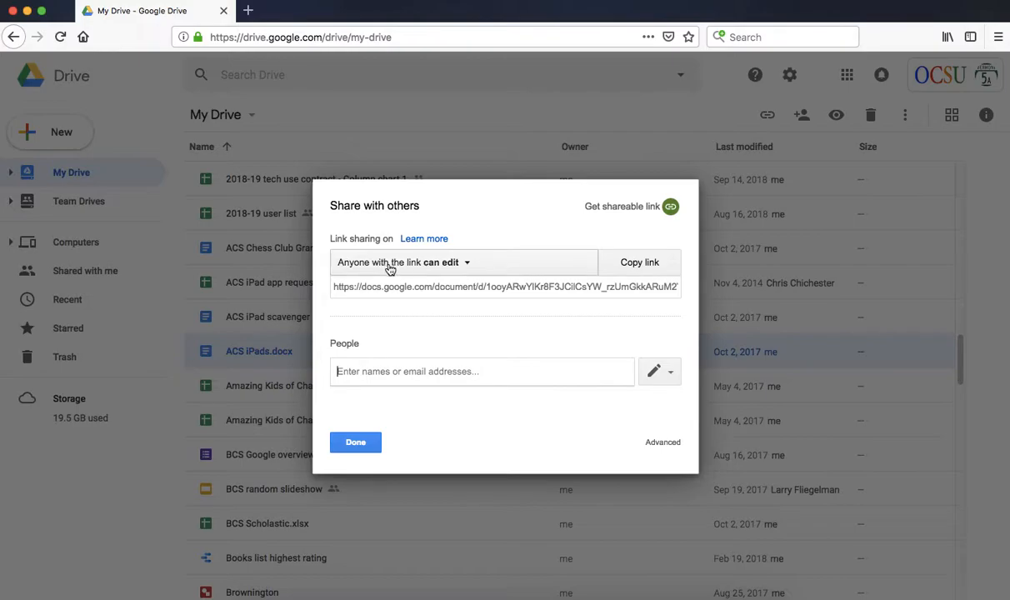
pyautogui.click(460, 263)
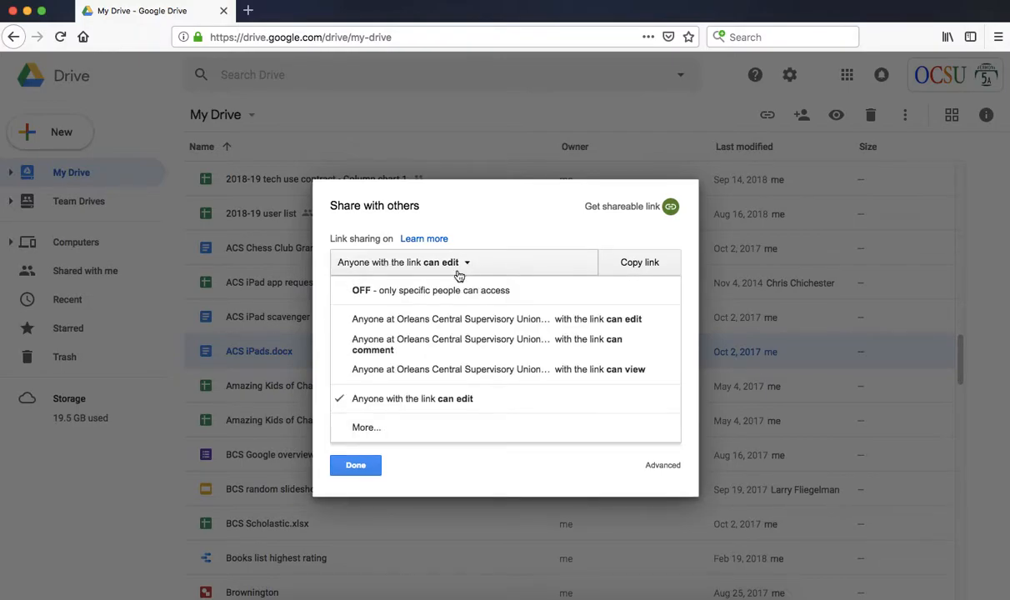
pyautogui.click(443, 290)
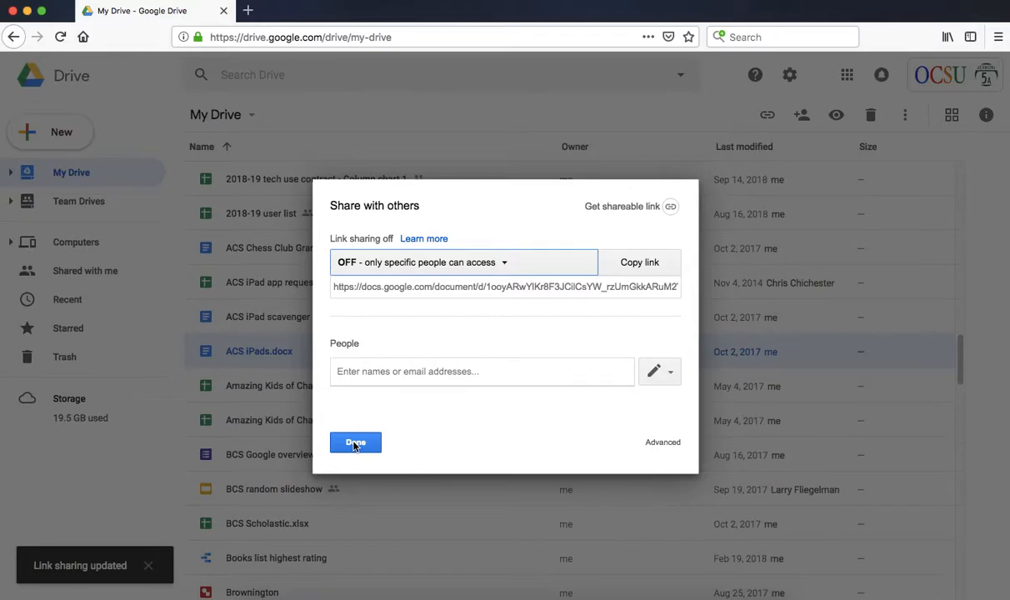
pyautogui.click(355, 443)
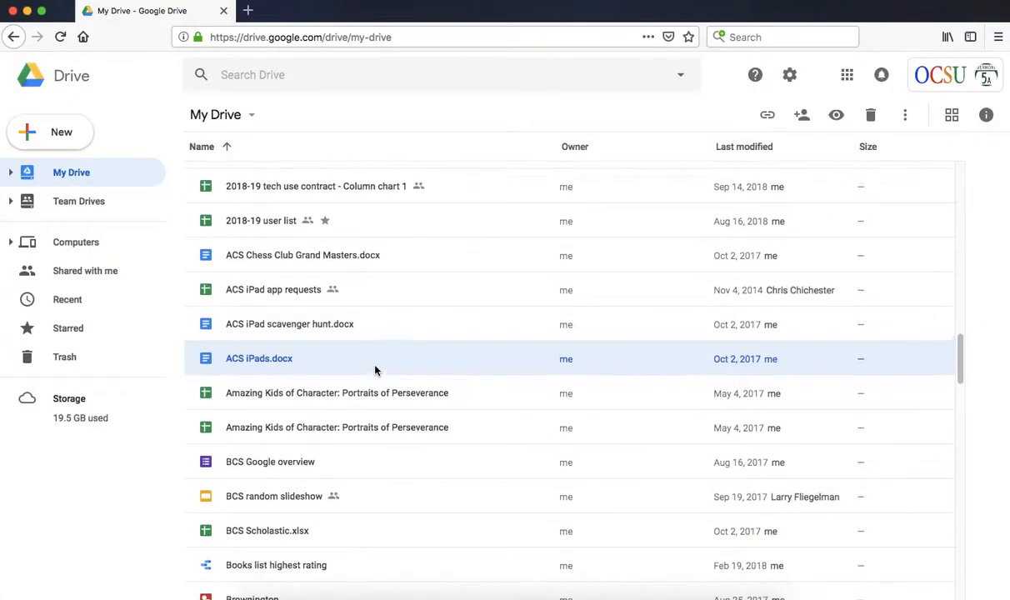
# - Open the advanced sharing settings of the Tech Training PD resources folder and examine the permission levels for invited people, leaving without inviting anyone
pyautogui.scroll(5, 374, 372)
pyautogui.scroll(1, 375, 371)
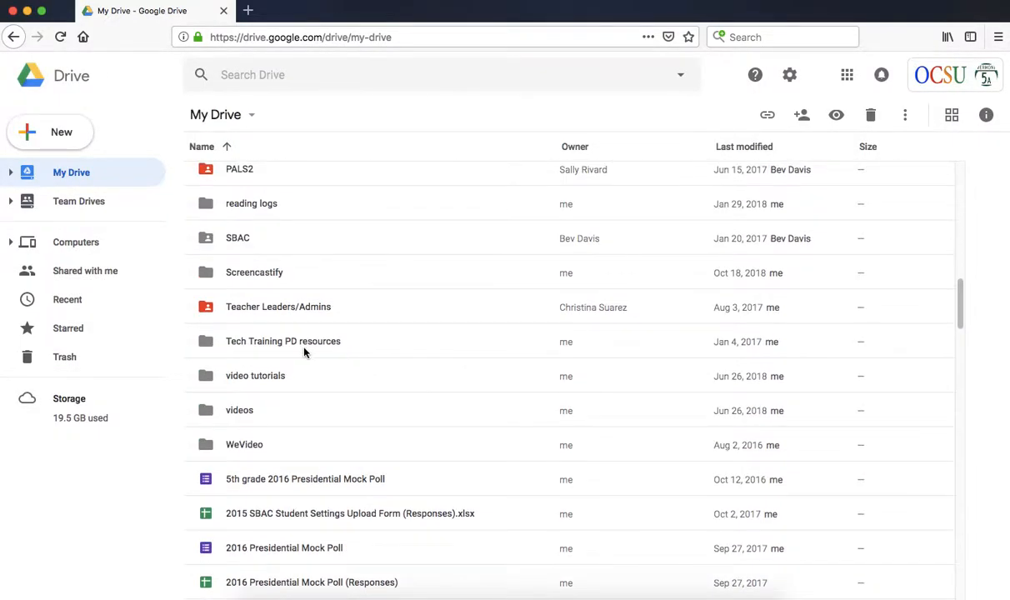
pyautogui.click(278, 344)
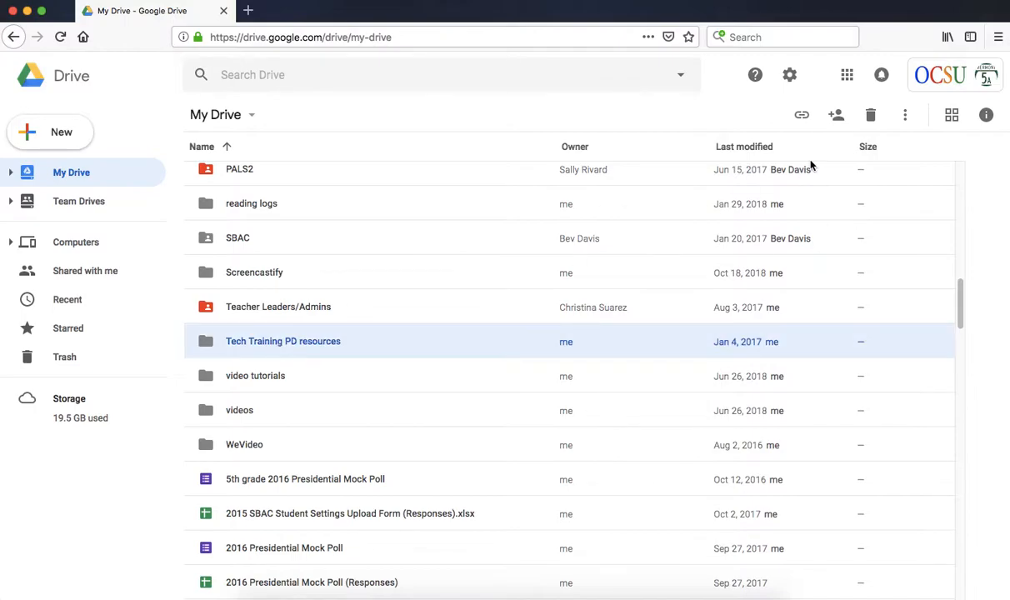
pyautogui.click(836, 115)
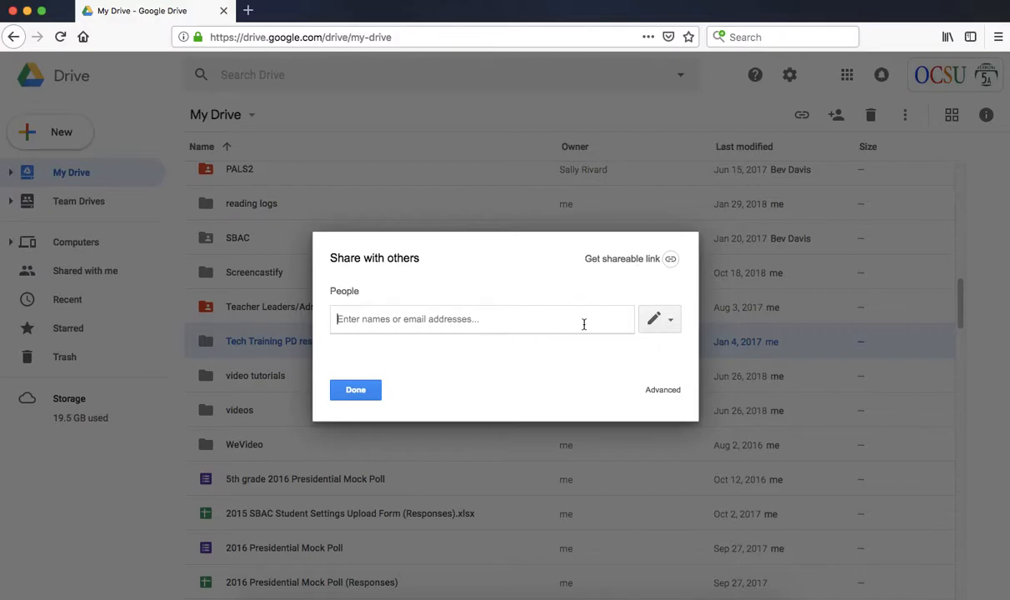
pyautogui.click(660, 391)
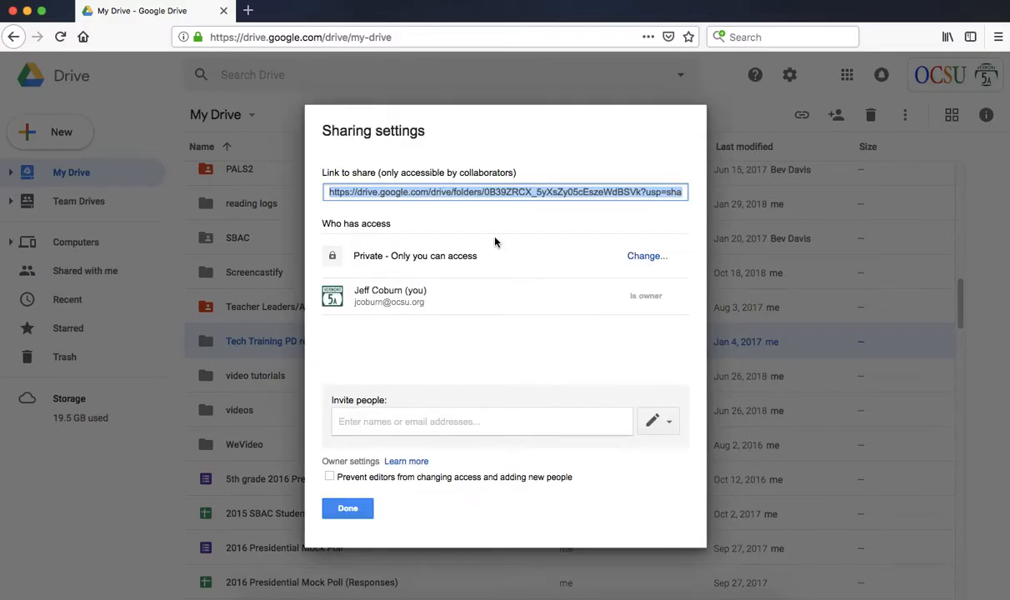
pyautogui.click(667, 420)
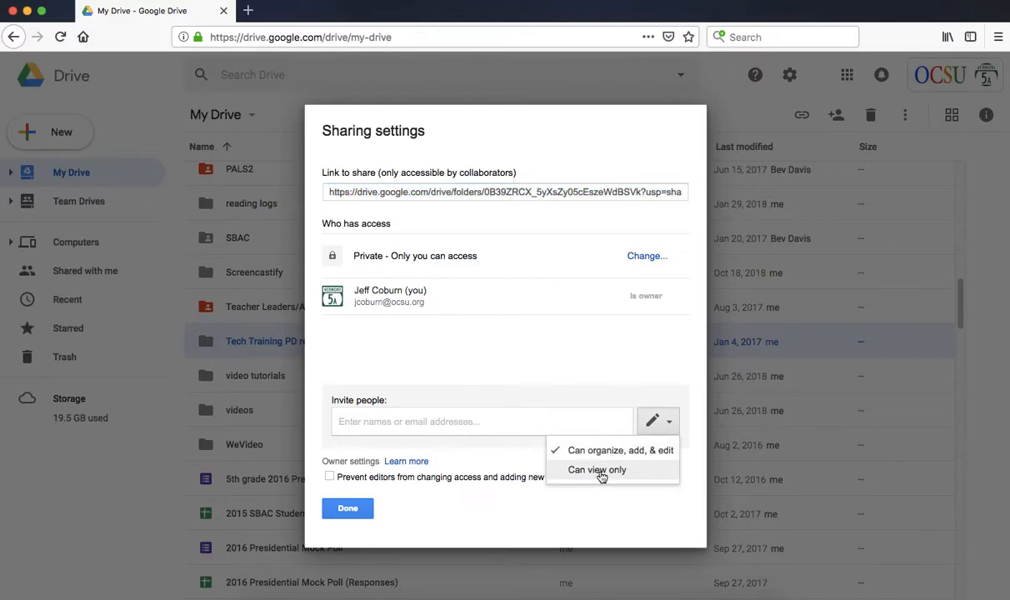
pyautogui.click(424, 420)
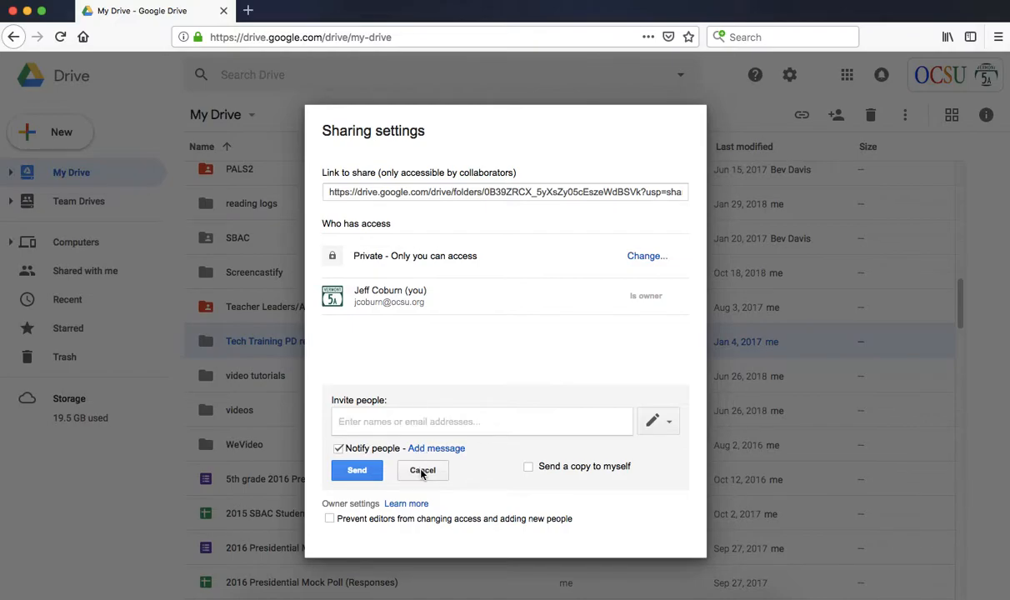
pyautogui.click(422, 472)
pyautogui.click(353, 507)
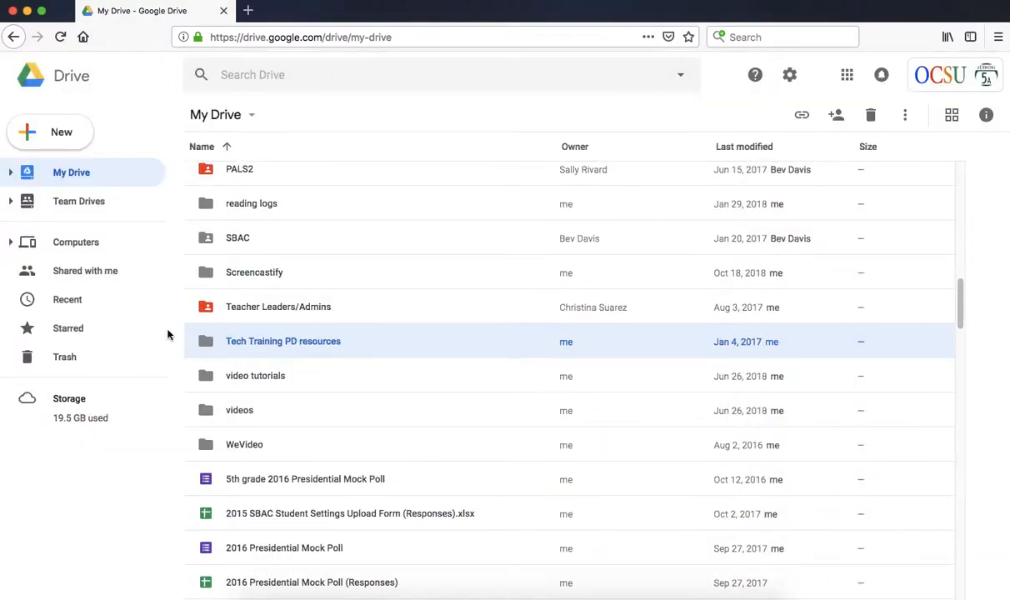
# - Open the OC-TC team drive and examine its member list and each member's access level
pyautogui.click(76, 207)
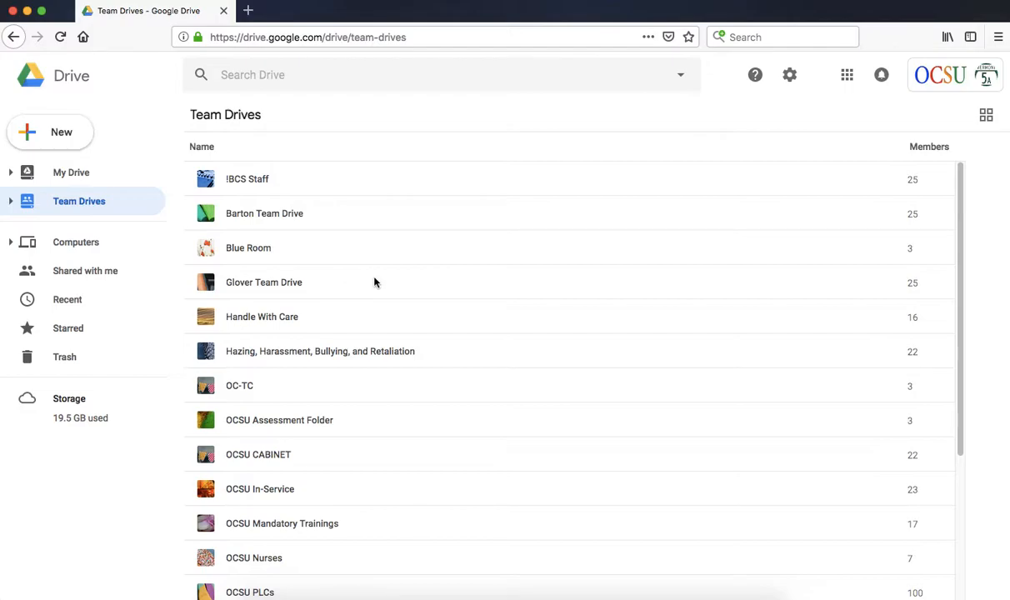
pyautogui.click(234, 389)
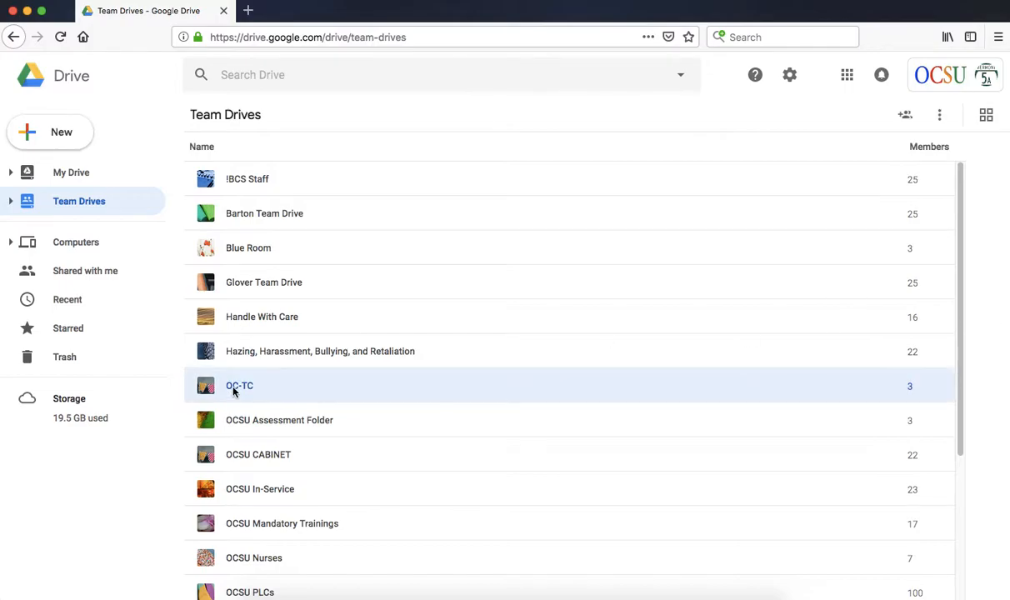
pyautogui.doubleClick(235, 389)
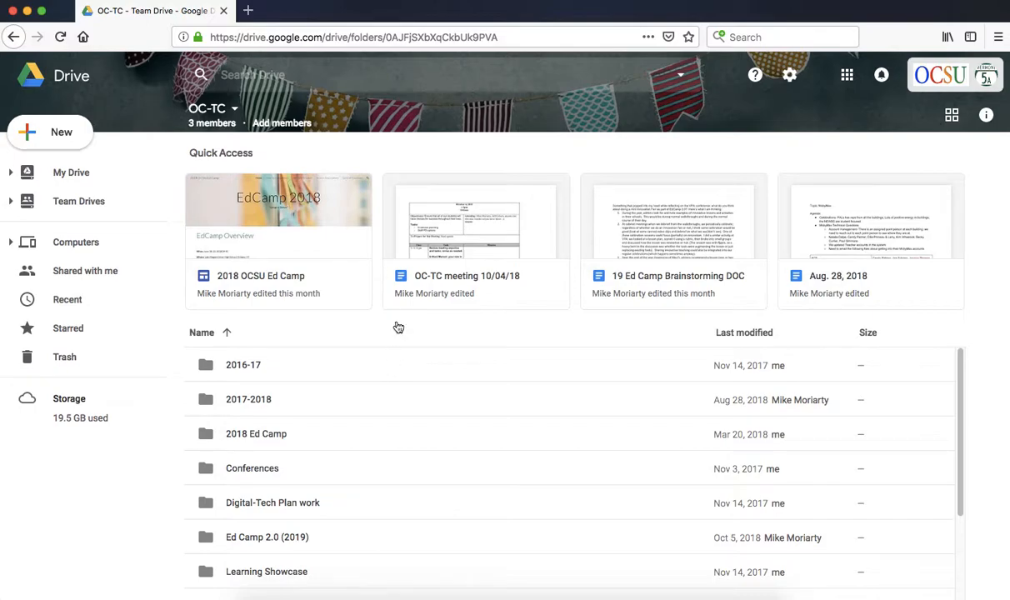
pyautogui.click(208, 130)
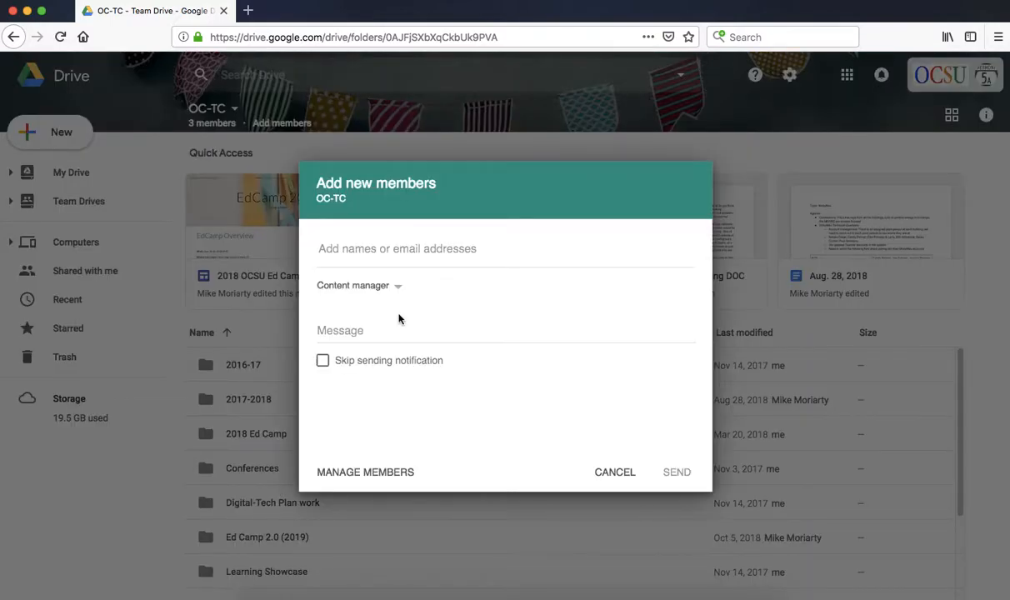
pyautogui.click(365, 473)
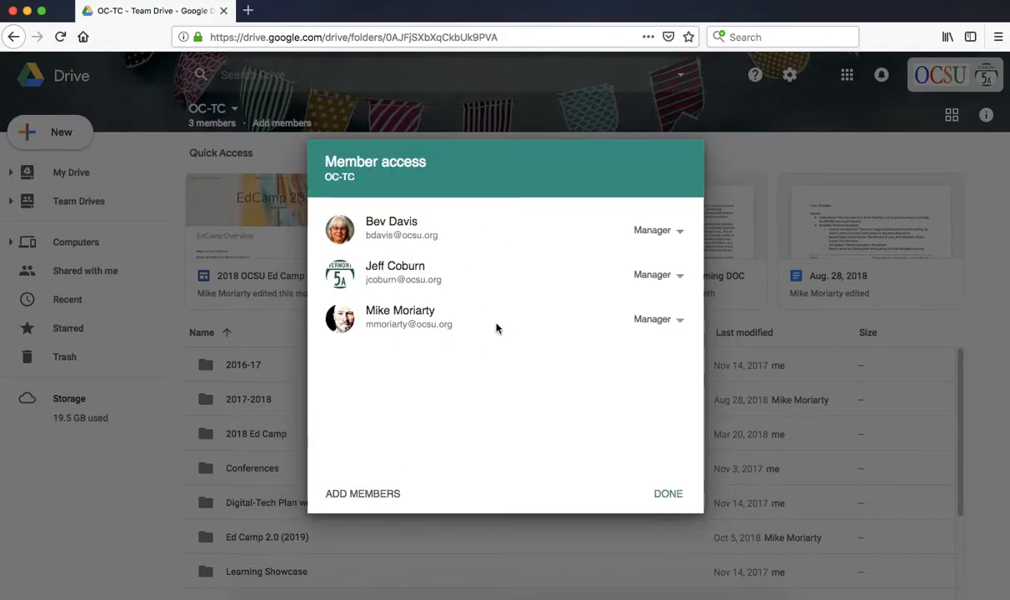
pyautogui.click(667, 495)
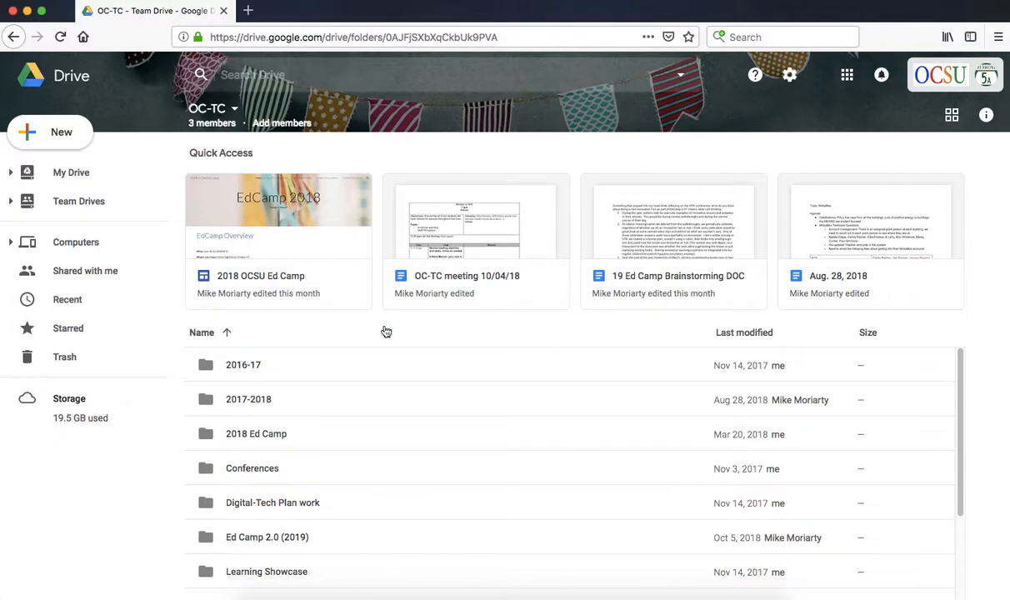
pyautogui.click(214, 124)
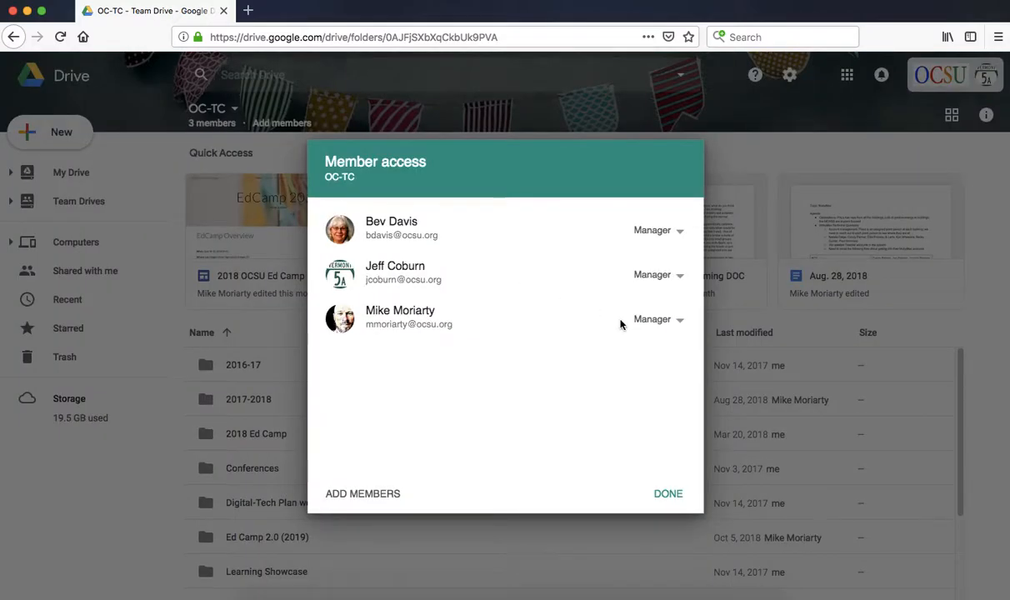
# - Examine the roles available when adding new members to the OC-TC team drive, without adding anyone
pyautogui.click(364, 495)
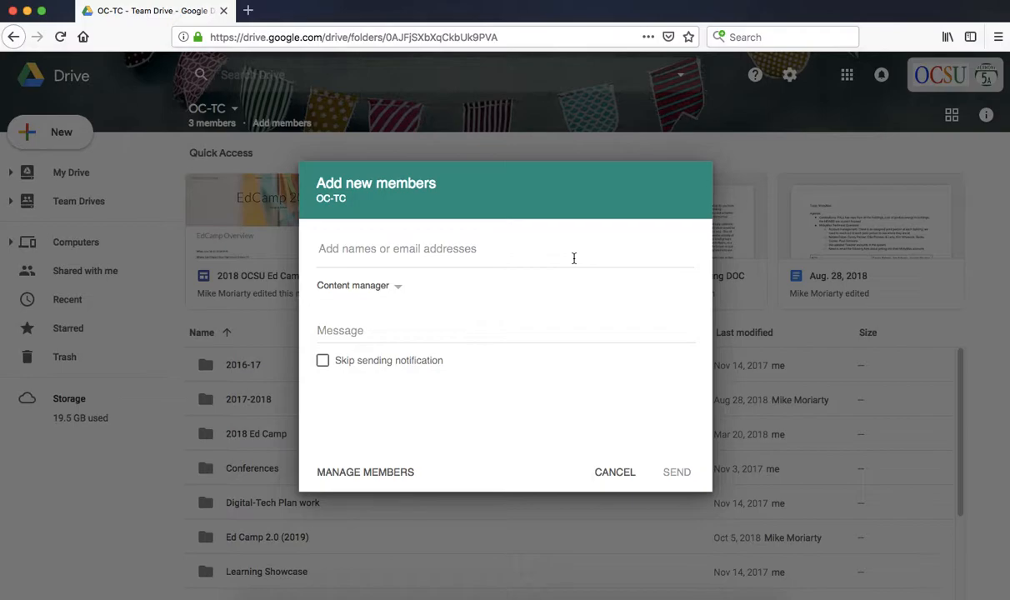
pyautogui.click(377, 286)
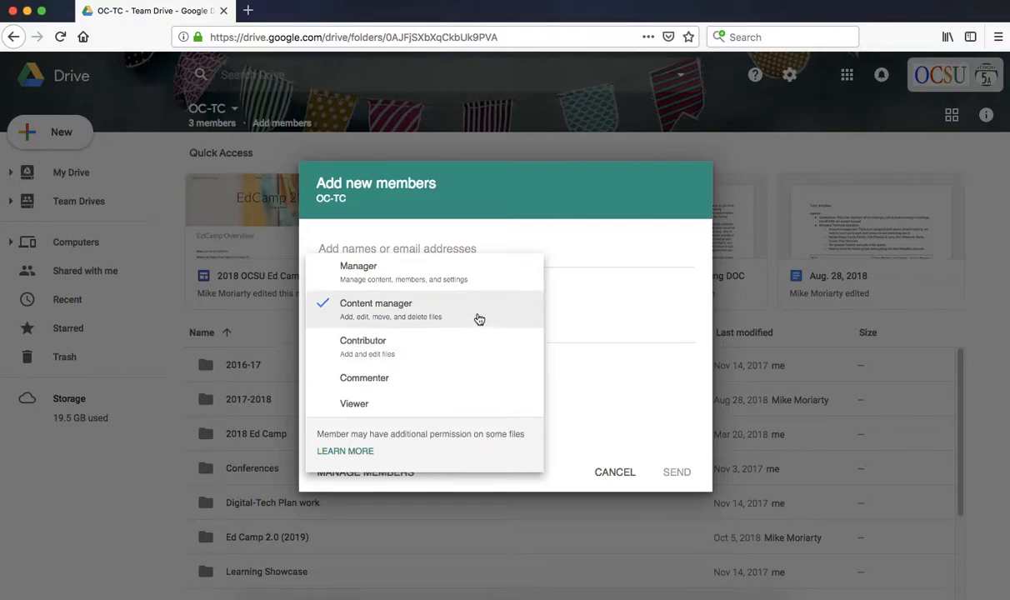
pyautogui.click(630, 376)
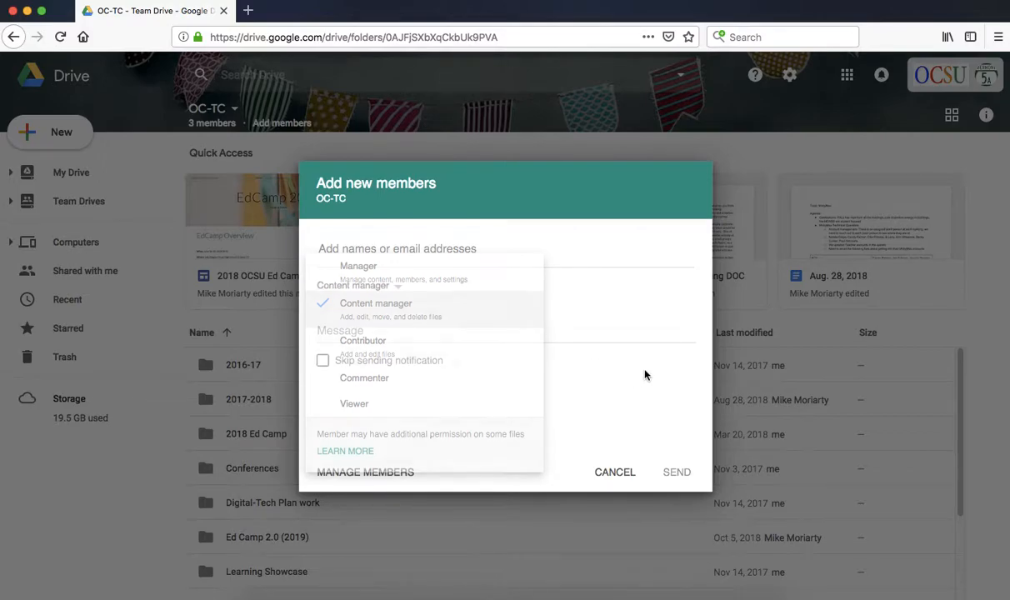
pyautogui.click(614, 474)
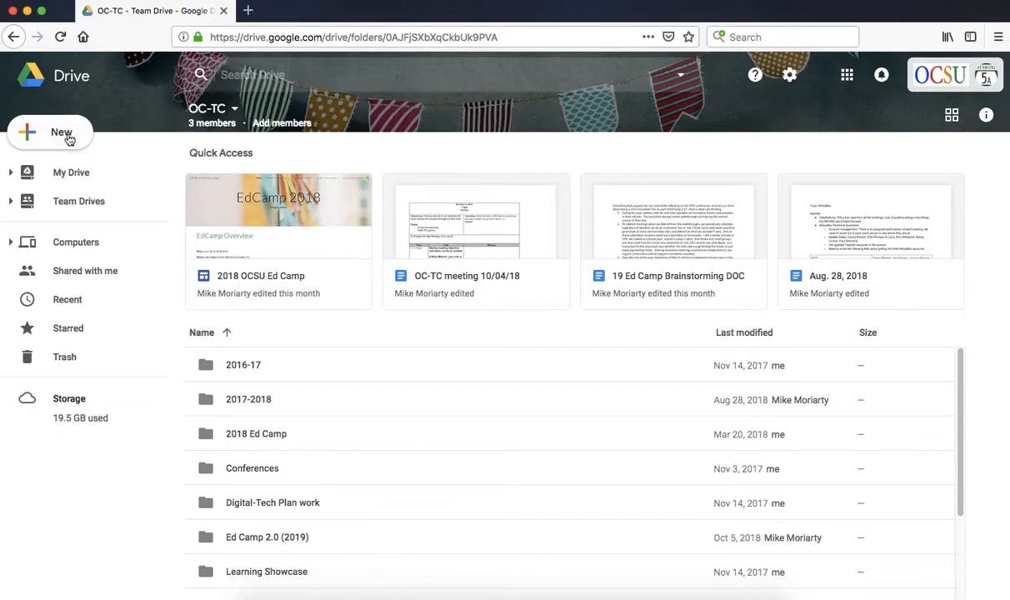
# - Create a new team drive named "test drive"
pyautogui.click(66, 201)
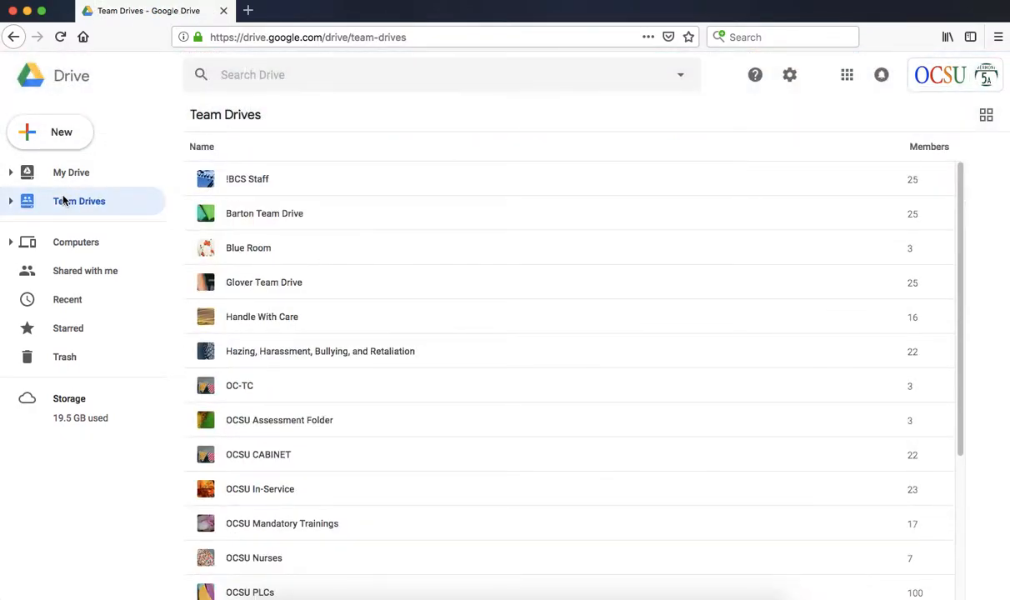
pyautogui.click(61, 132)
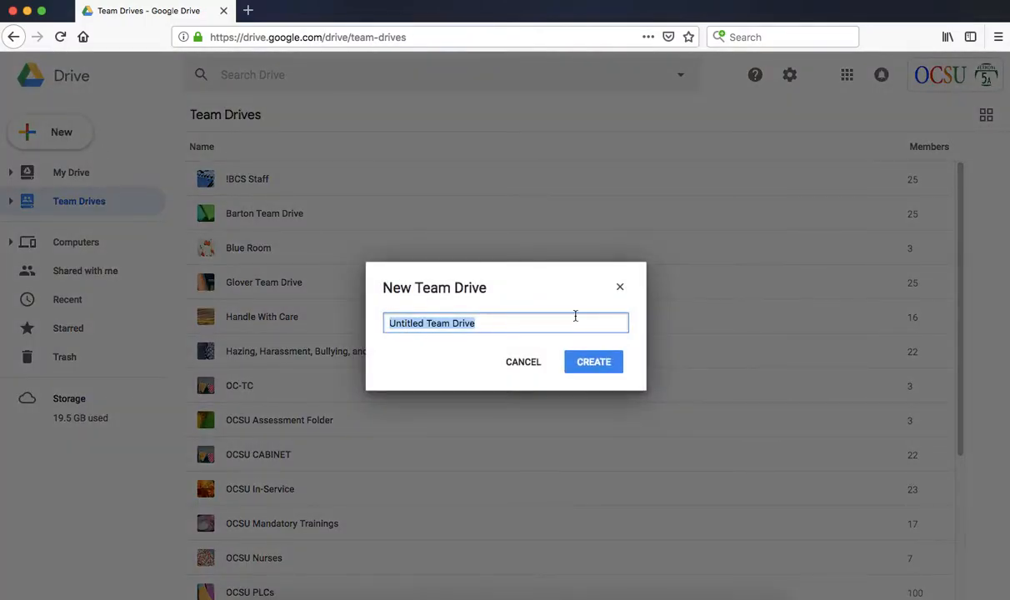
pyautogui.write('test drive')
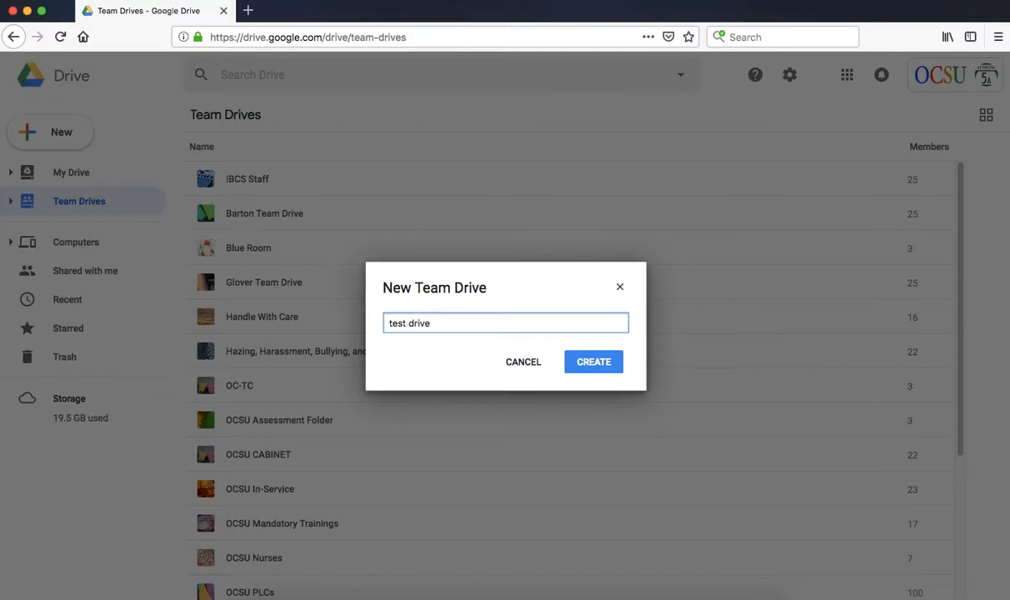
pyautogui.click(594, 361)
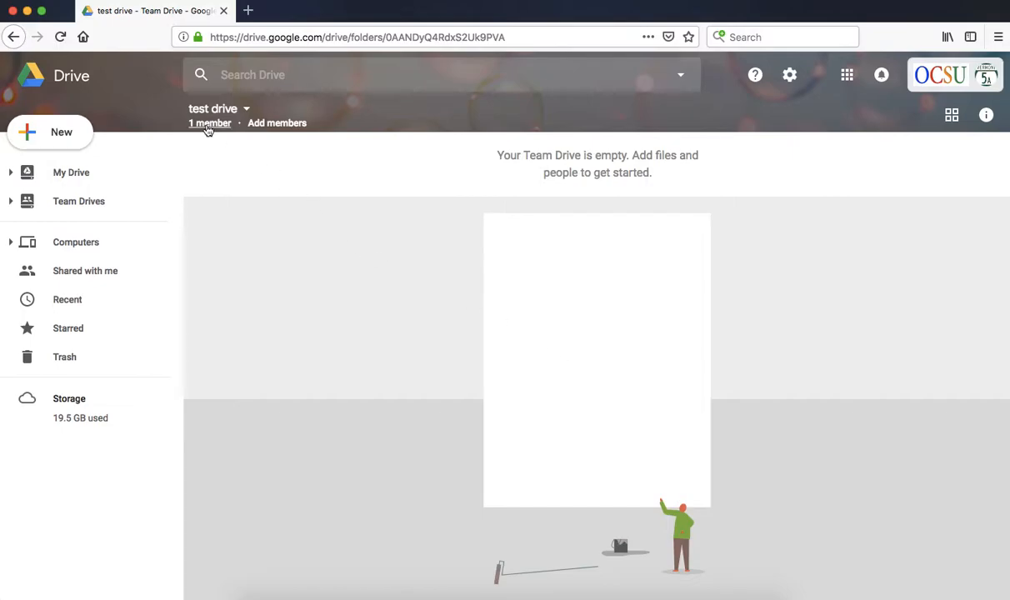
# - Review the member access of the test drive and its form for adding members, without inviting anyone
pyautogui.click(209, 123)
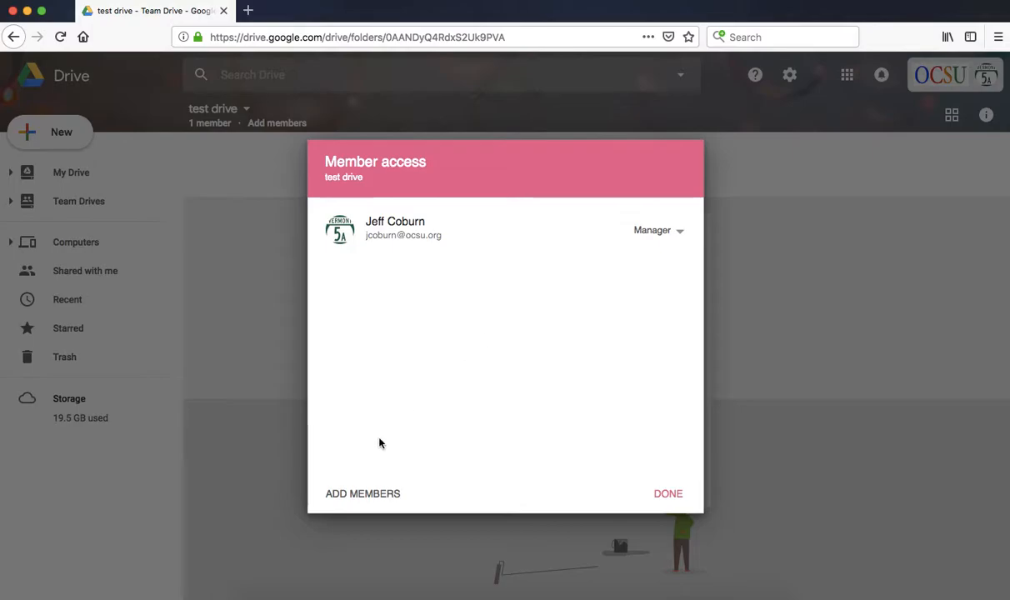
pyautogui.click(357, 496)
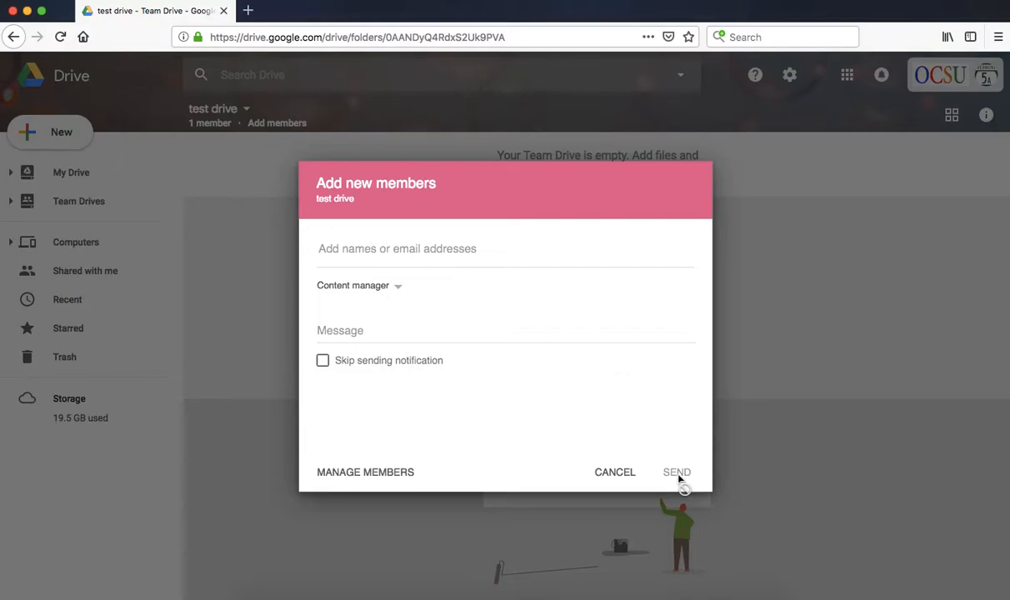
pyautogui.click(614, 476)
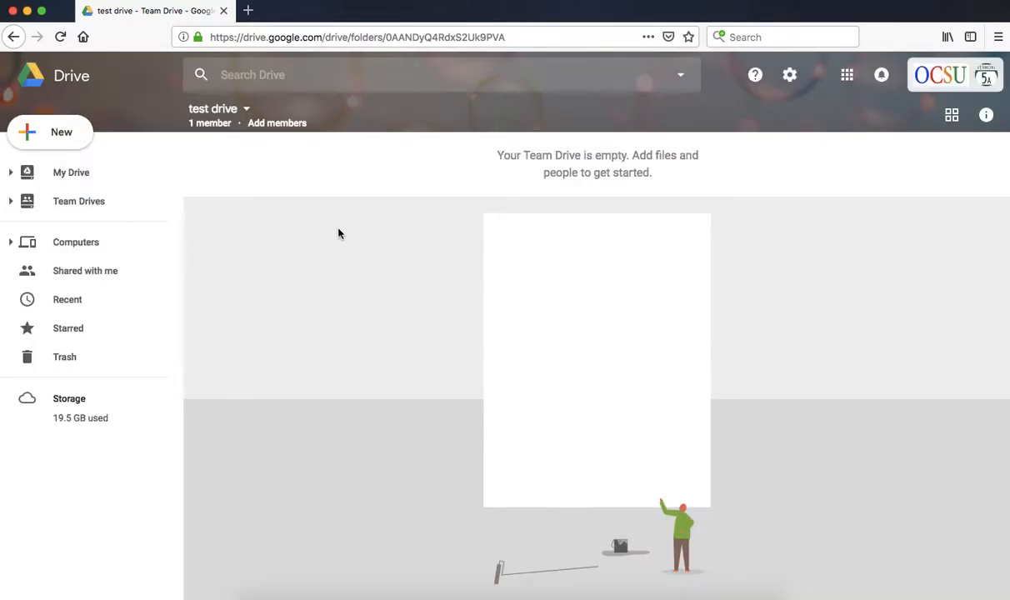